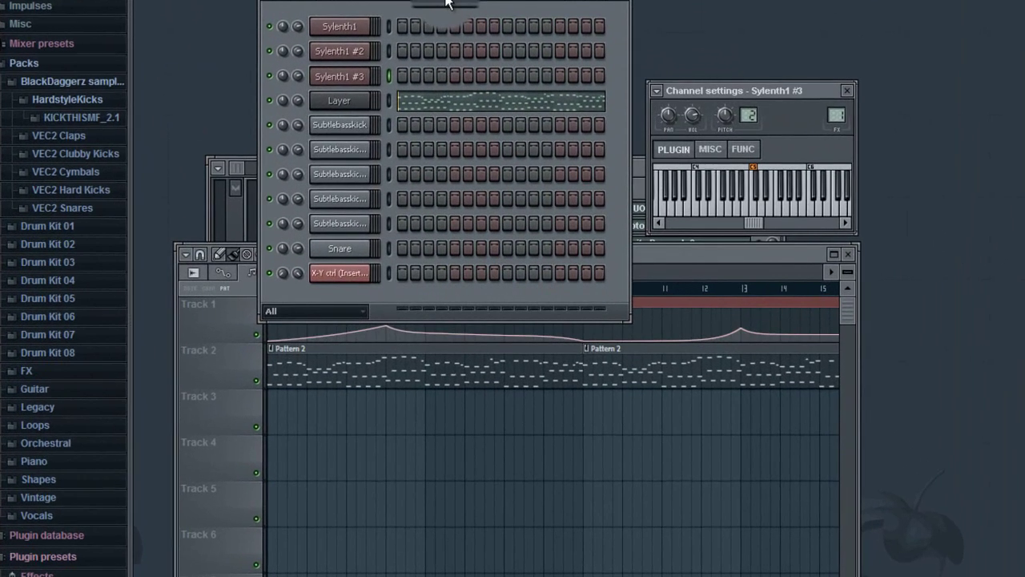
# Play Pattern 2 to hear the existing layered lead and reposition the channel rack.
pyautogui.moveTo(446, 5); pyautogui.dragTo(453, 57)
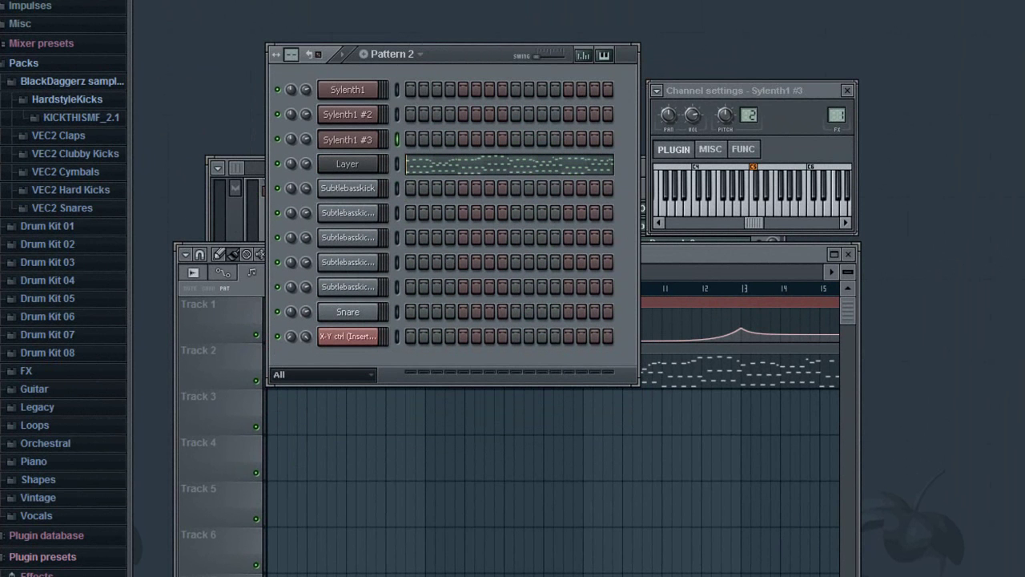
pyautogui.press('space')
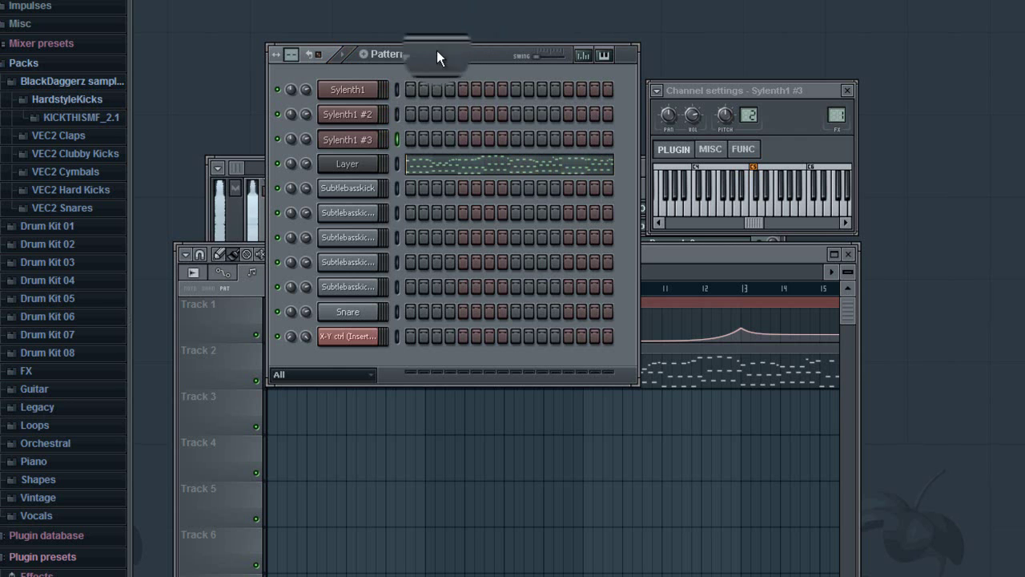
pyautogui.moveTo(465, 56); pyautogui.dragTo(464, 33)
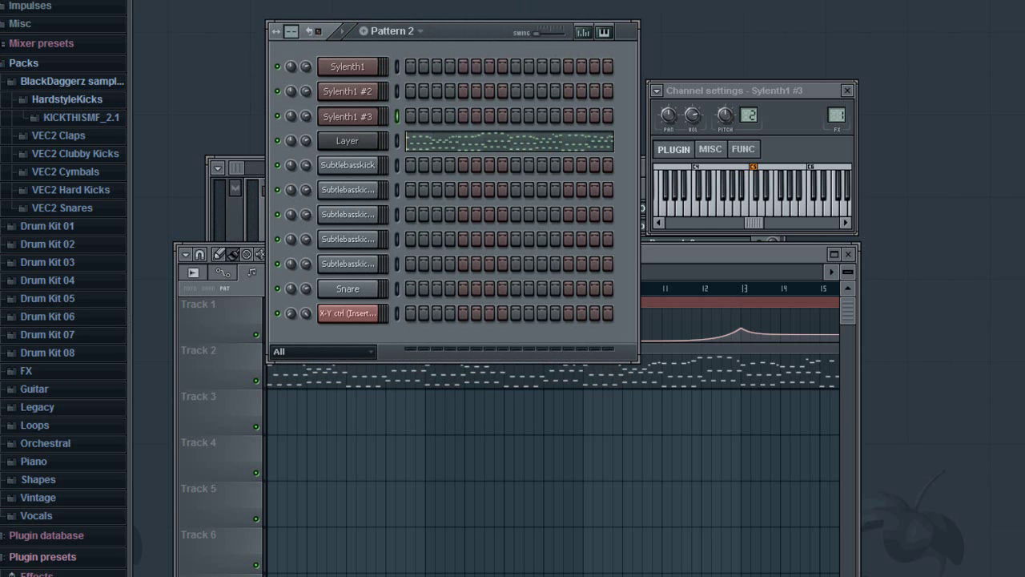
# Load preset 045: Init on the Sylenth1 channel and close its plugin window.
pyautogui.moveTo(368, 71); pyautogui.dragTo(368, 70)
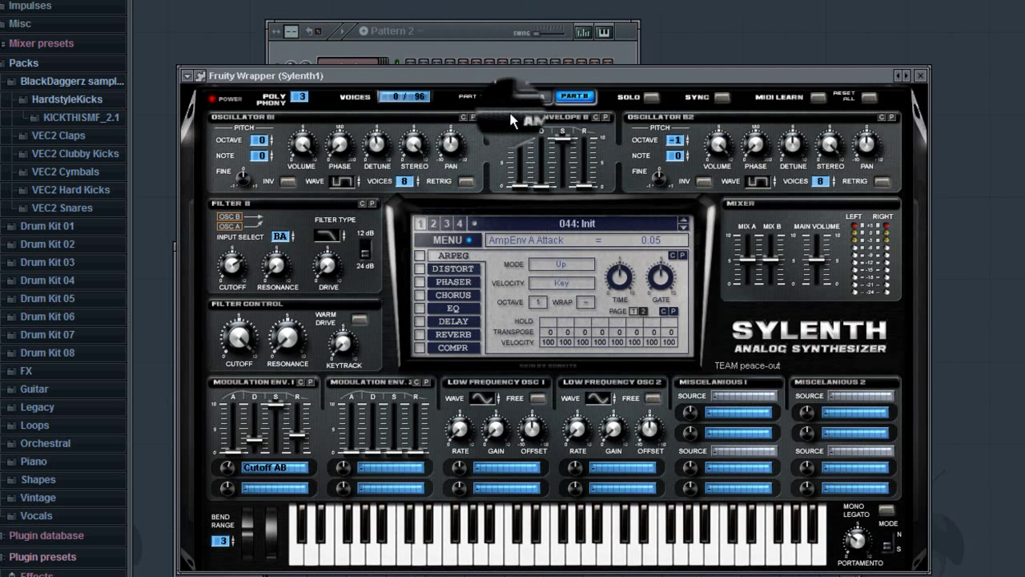
pyautogui.click(606, 227)
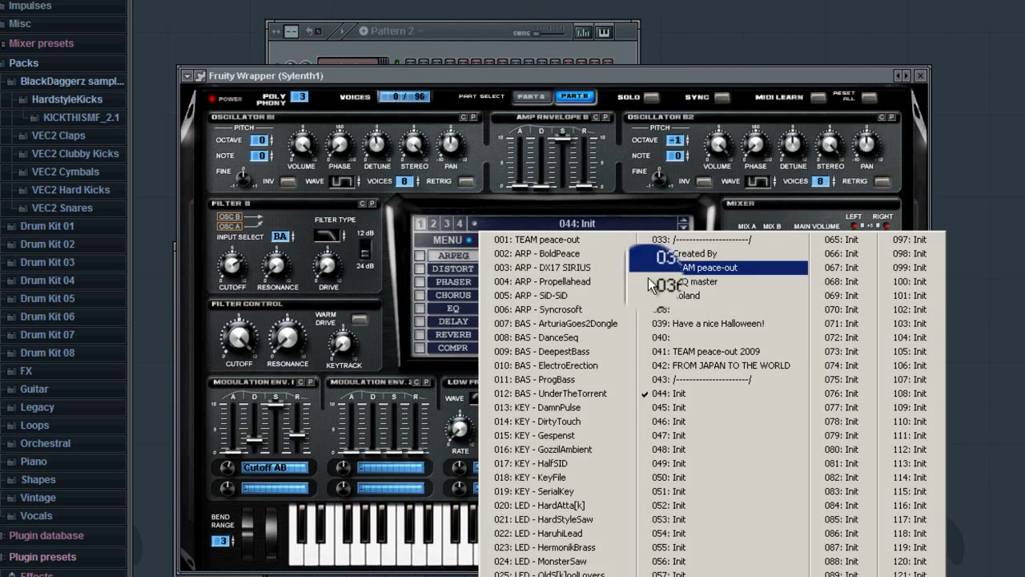
pyautogui.click(687, 407)
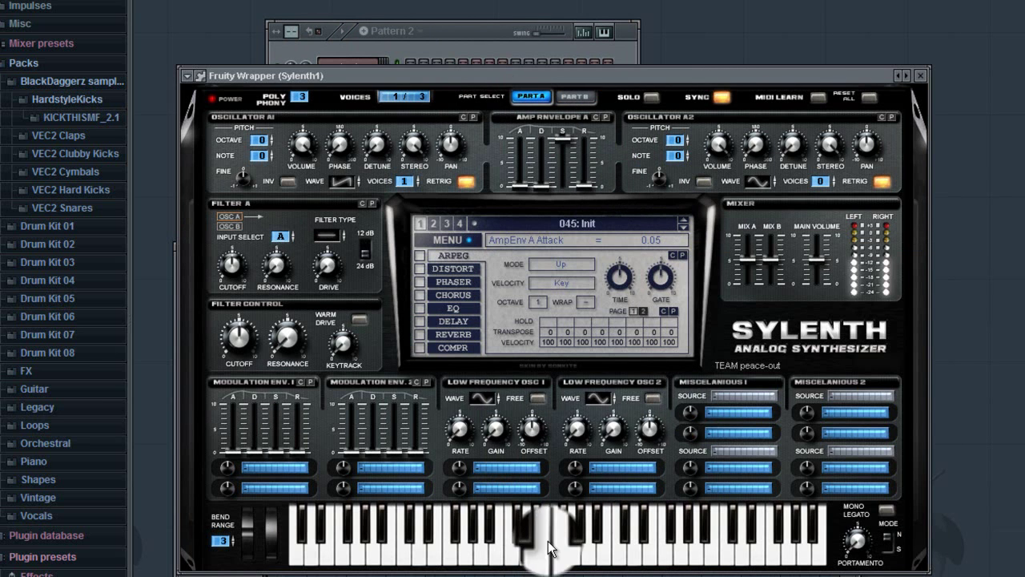
pyautogui.click(920, 74)
# Load preset 045: Init on the Sylenth1 #2 channel and close its plugin window.
pyautogui.moveTo(388, 103); pyautogui.dragTo(363, 92)
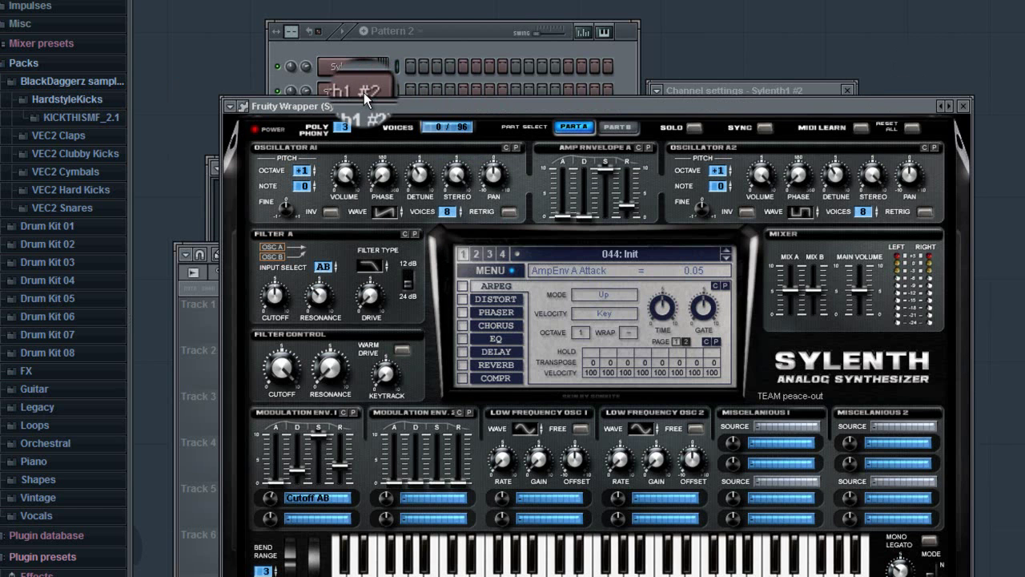
pyautogui.click(617, 256)
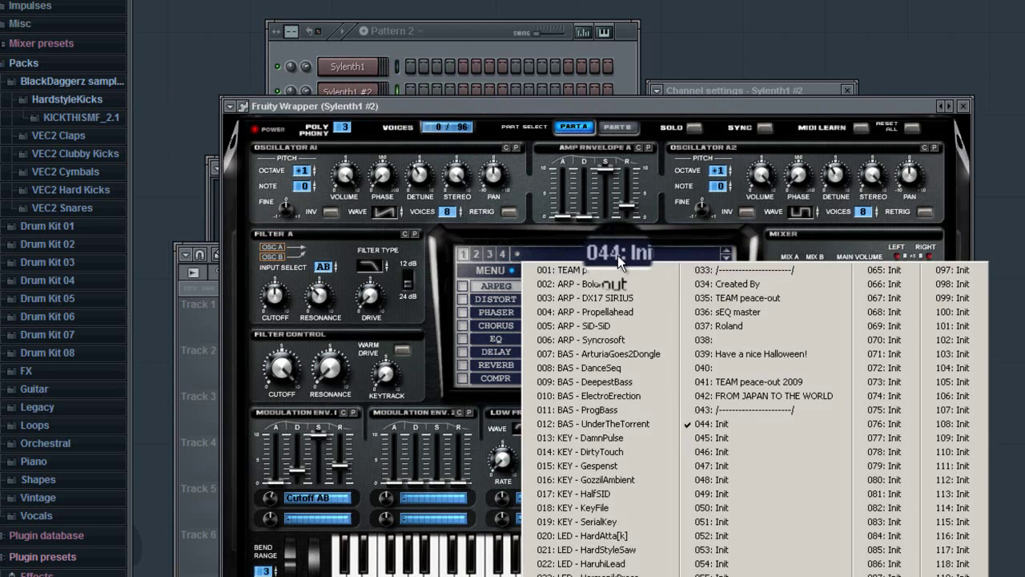
pyautogui.click(742, 441)
pyautogui.click(963, 105)
# Load preset 045: Init on the Sylenth1 #3 channel and close its plugin window.
pyautogui.moveTo(361, 133); pyautogui.dragTo(357, 138)
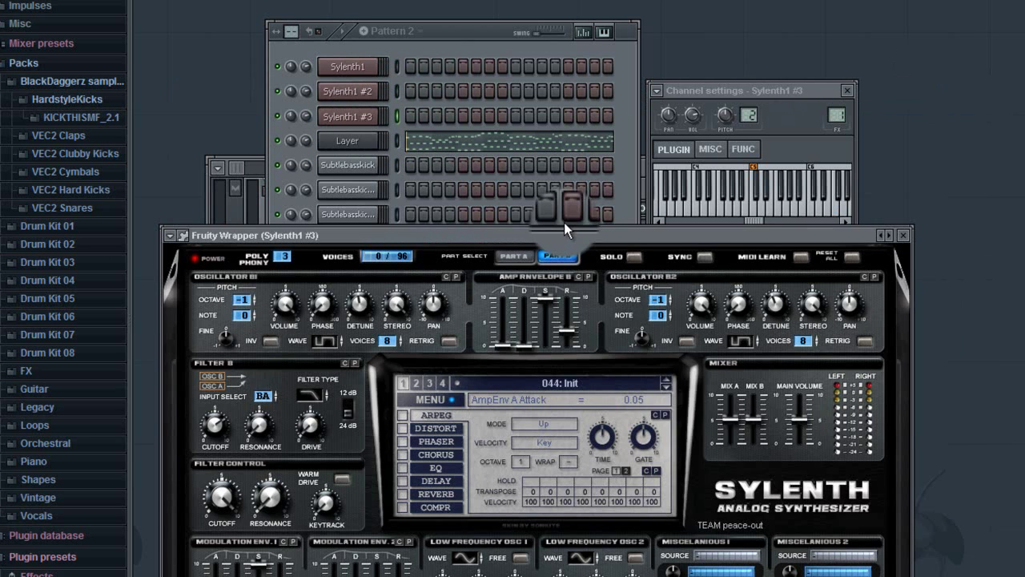
pyautogui.moveTo(638, 233); pyautogui.dragTo(664, 58)
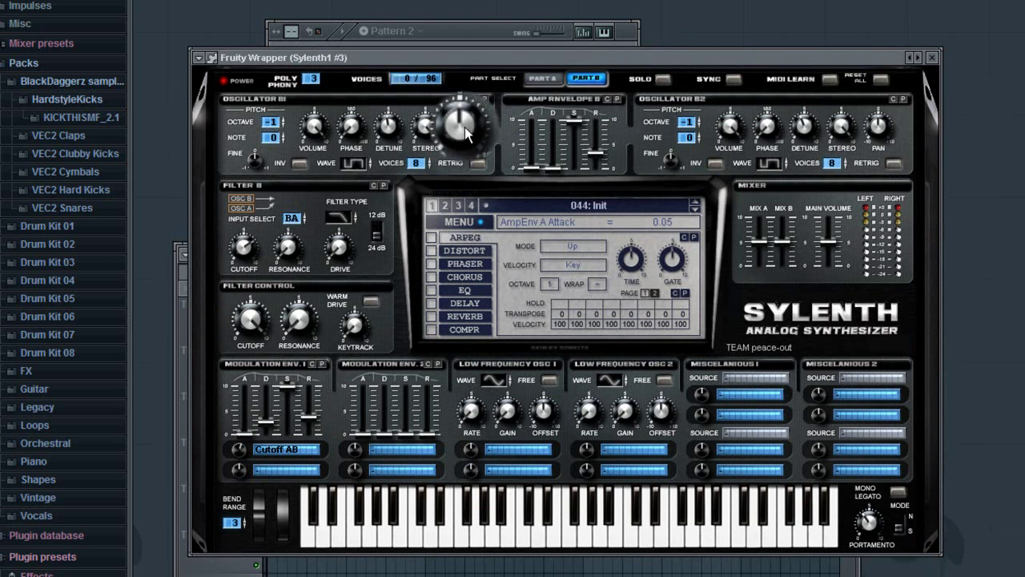
pyautogui.click(615, 205)
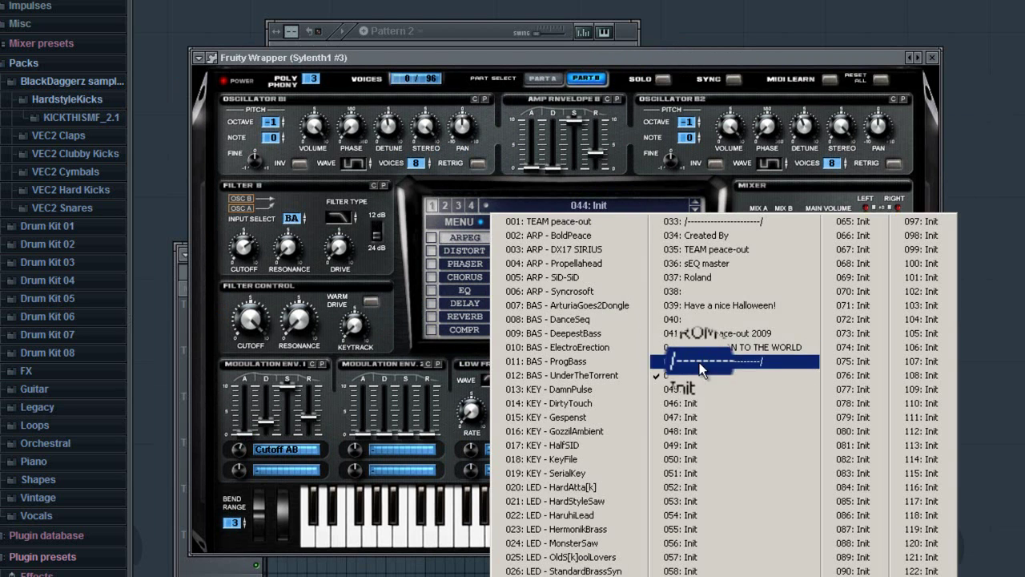
pyautogui.click(703, 393)
pyautogui.click(350, 166)
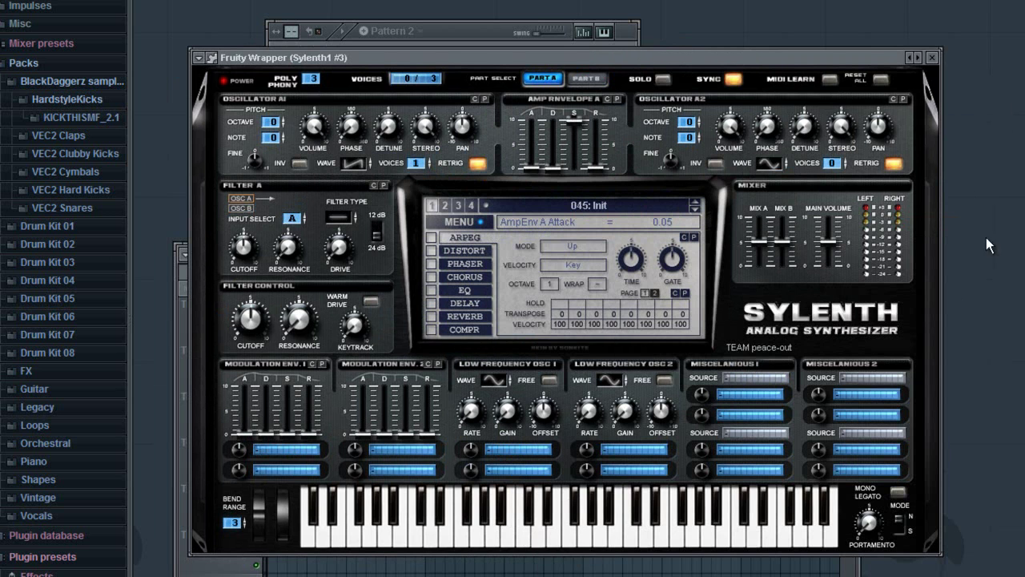
pyautogui.click(930, 50)
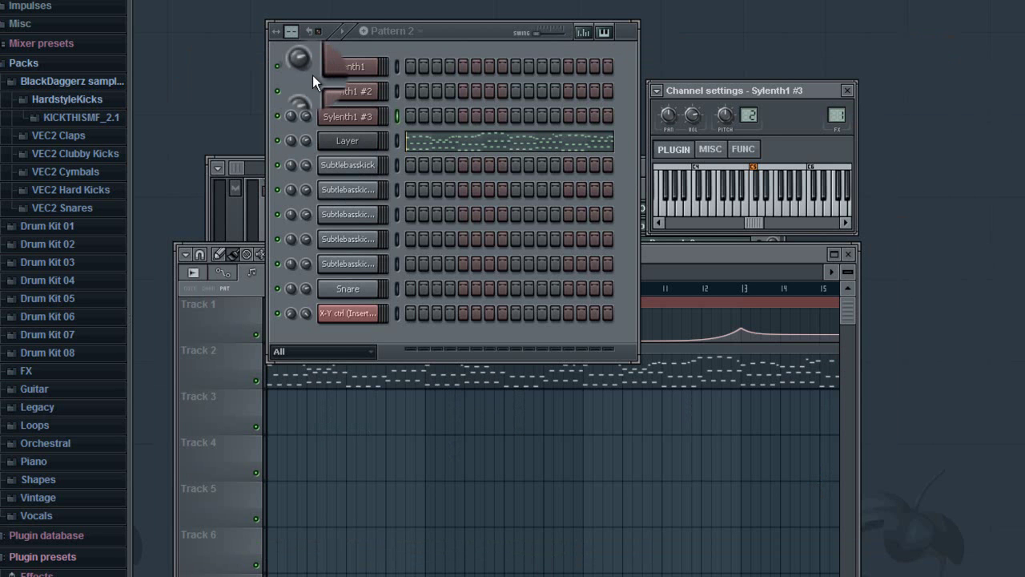
# Reopen the first Sylenth1 and copy the Layer channel's notes to the Sylenth1 channel, playing the pattern.
pyautogui.click(332, 66)
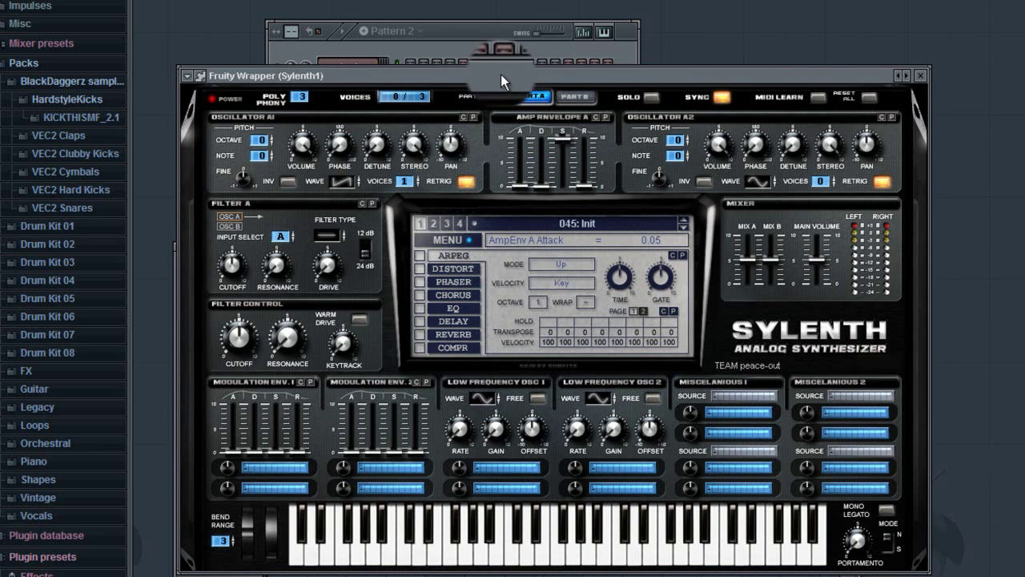
pyautogui.moveTo(500, 75); pyautogui.dragTo(558, 192)
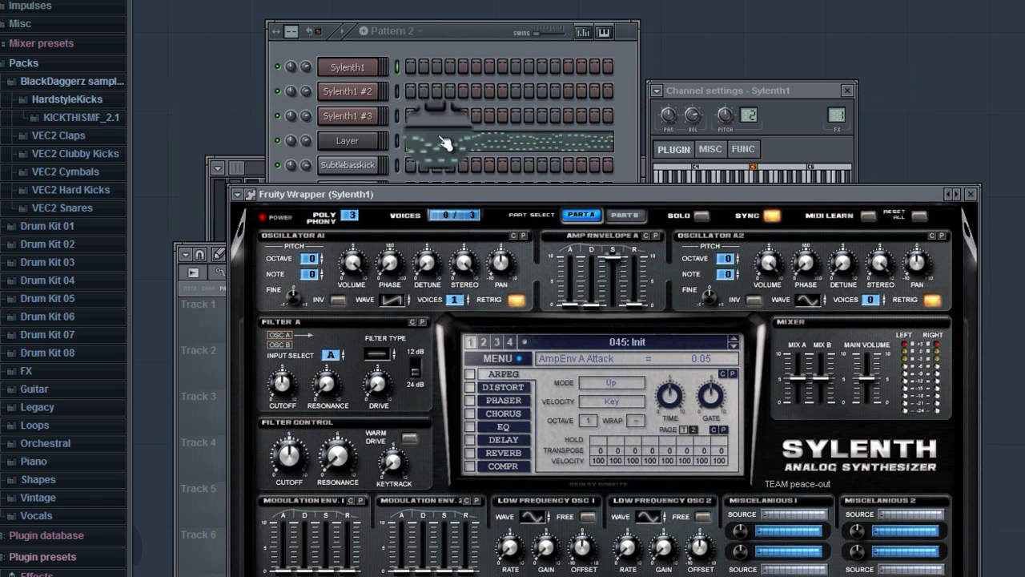
pyautogui.click(398, 142)
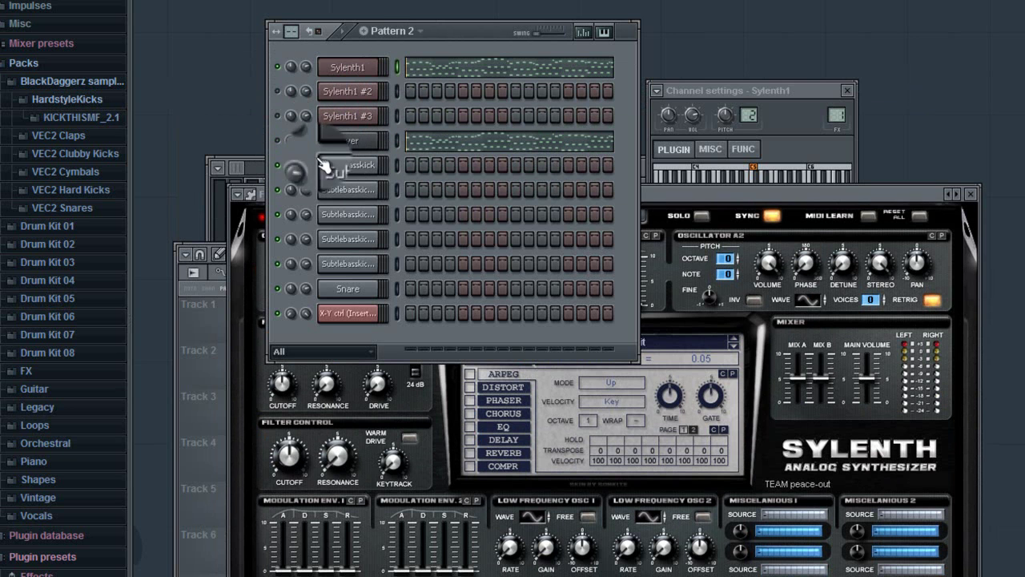
pyautogui.press('space')
# In Part A of Sylenth1, turn off retrigger and set 8 voices on oscillators A1 and A2.
pyautogui.moveTo(773, 194); pyautogui.dragTo(719, 106)
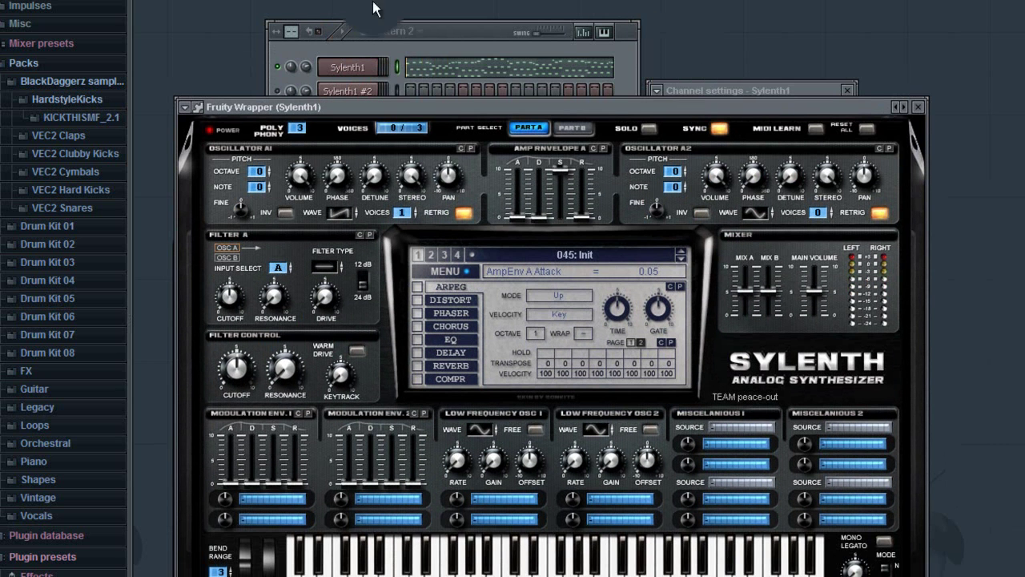
pyautogui.click(462, 212)
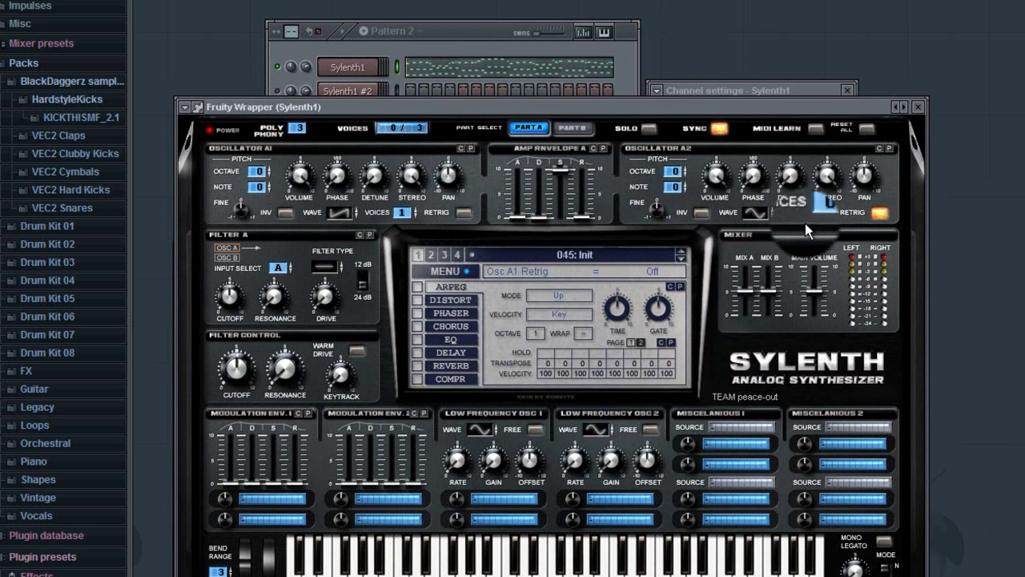
pyautogui.moveTo(825, 215); pyautogui.dragTo(814, 15)
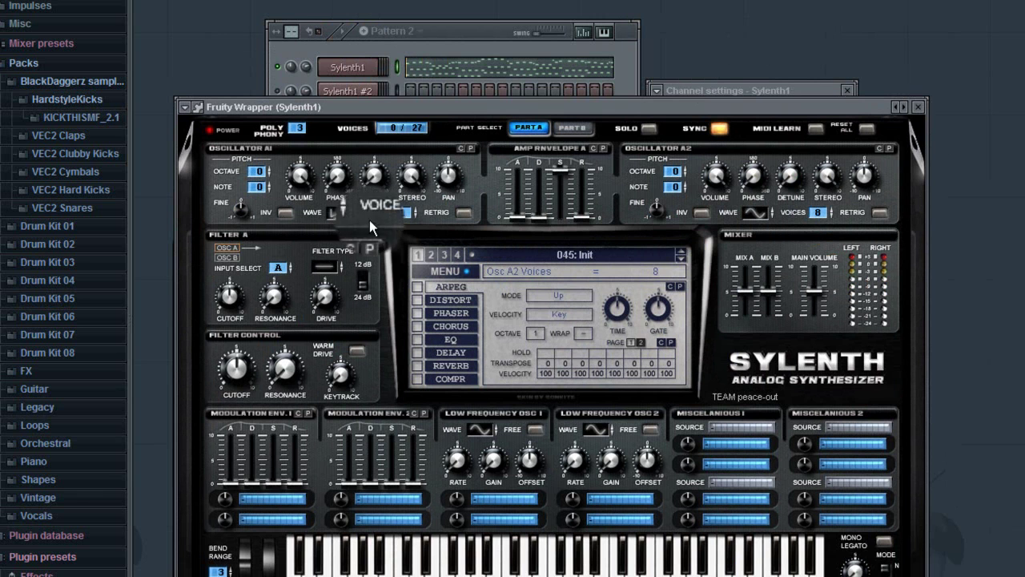
pyautogui.moveTo(401, 214)
pyautogui.mouseDown()
pyautogui.moveTo(408, 96)
pyautogui.moveTo(398, 107)
pyautogui.moveTo(406, 225)
pyautogui.mouseUp()
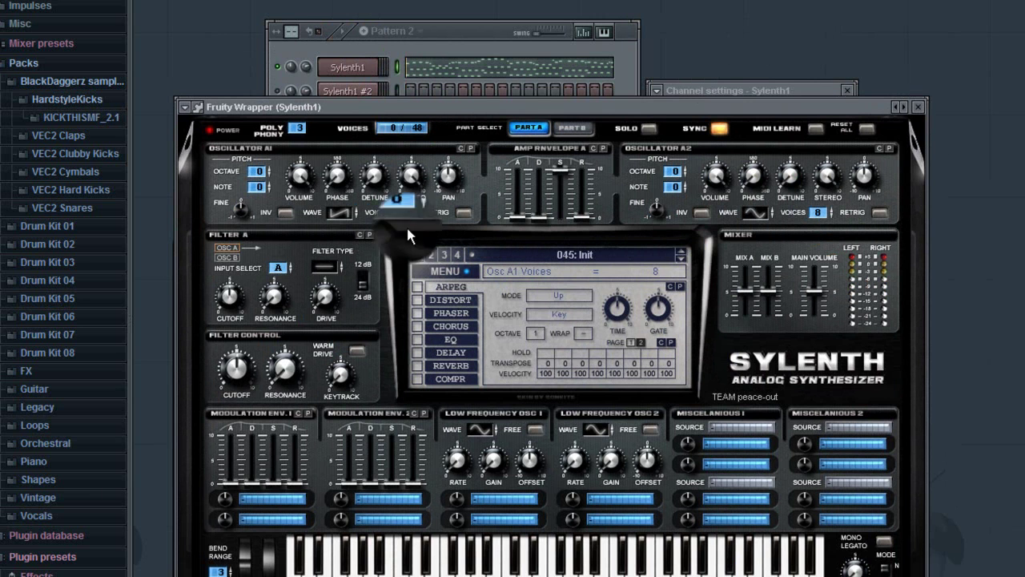
# Set oscillator A2's wave to HPulse and play the pattern to hear the sound.
pyautogui.moveTo(754, 215); pyautogui.dragTo(765, 179)
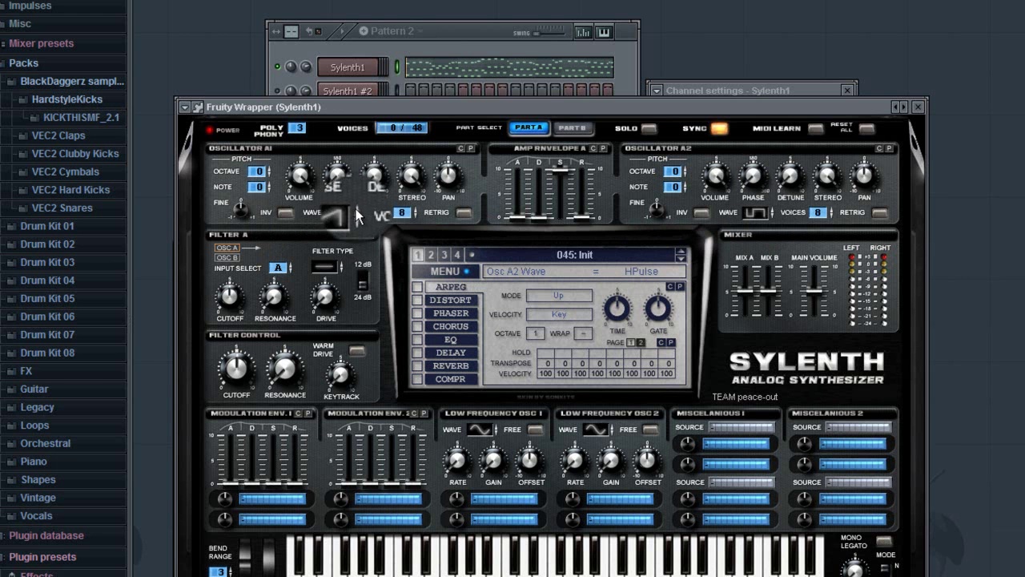
pyautogui.press('space')
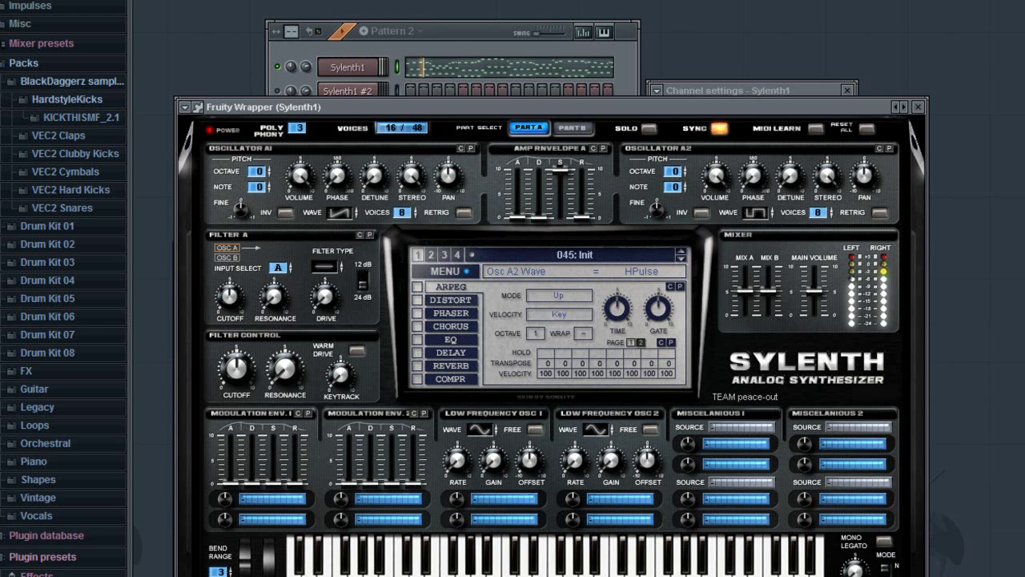
pyautogui.press('space')
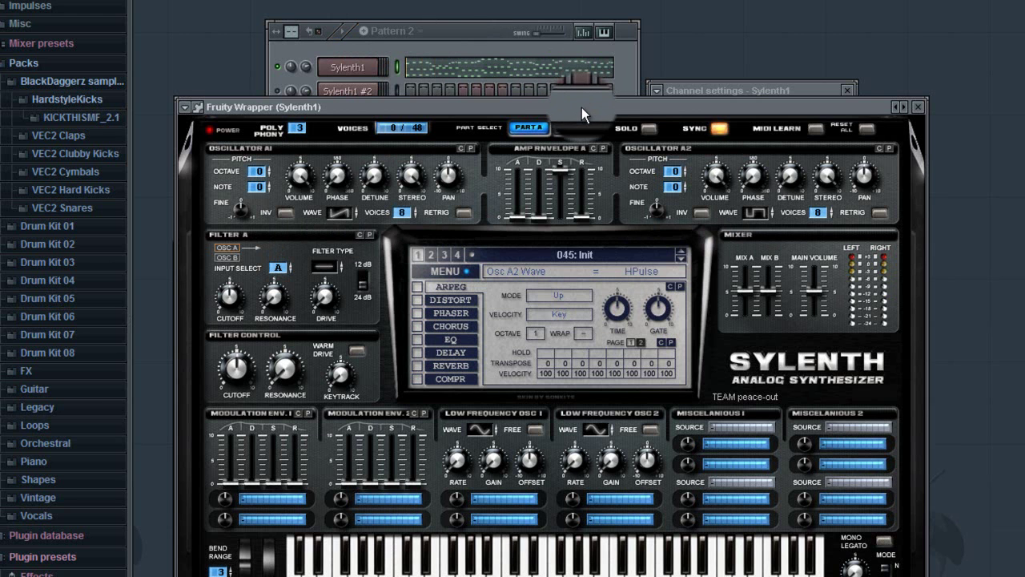
# While the pattern plays, set the detune to 4.52 on oscillator A1 and 4.29 on oscillator A2.
pyautogui.press('space')
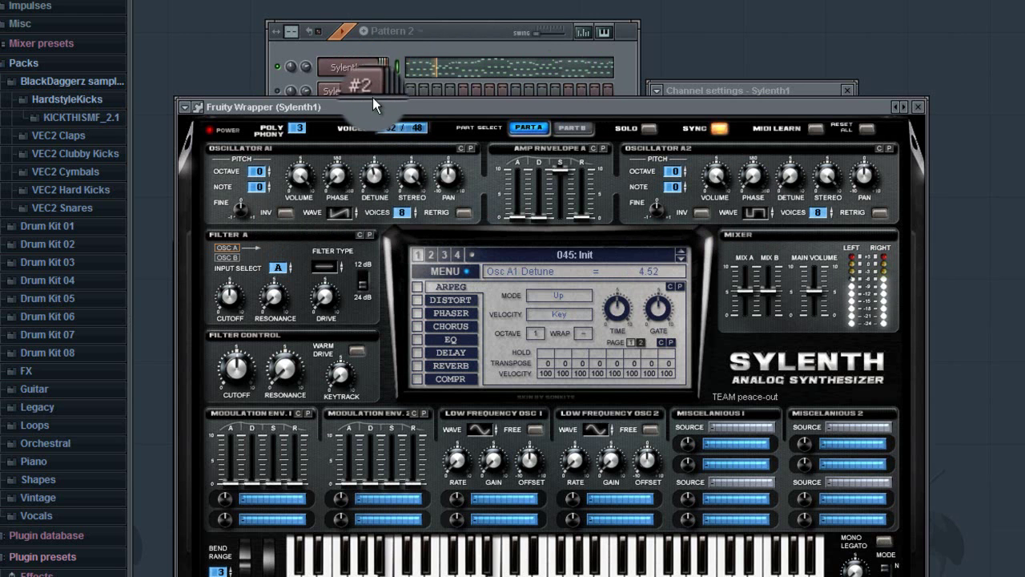
pyautogui.moveTo(786, 123); pyautogui.dragTo(785, 98)
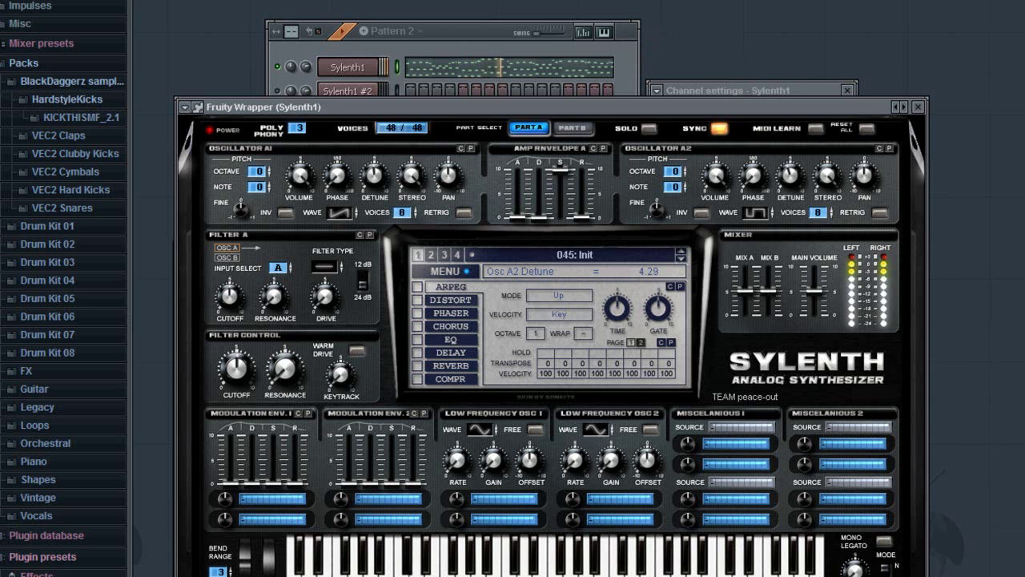
pyautogui.press('space')
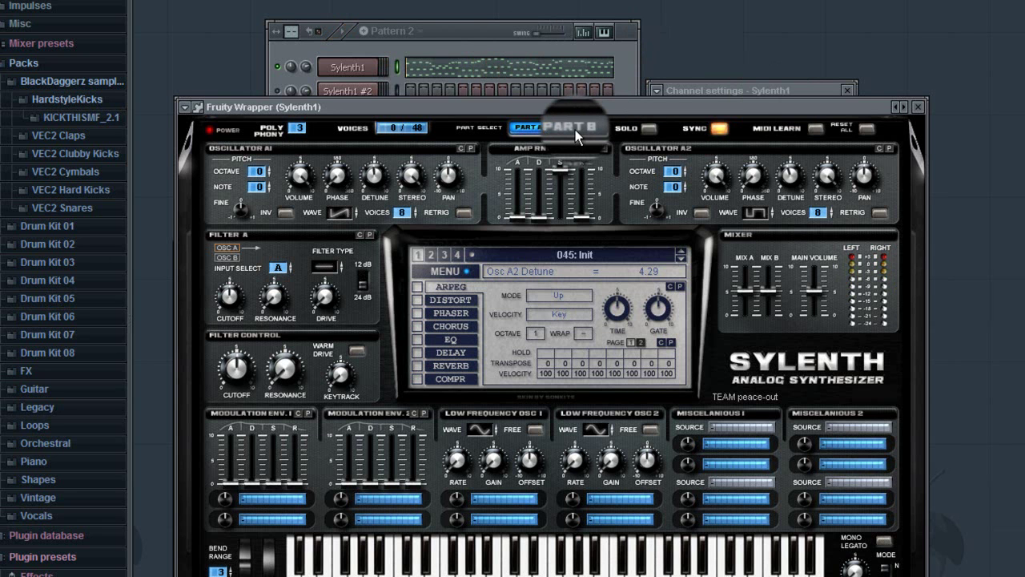
# In Part B, turn off retrigger and set 8 voices on both oscillators, with oscillator B1's detune at 4.24.
pyautogui.click(575, 129)
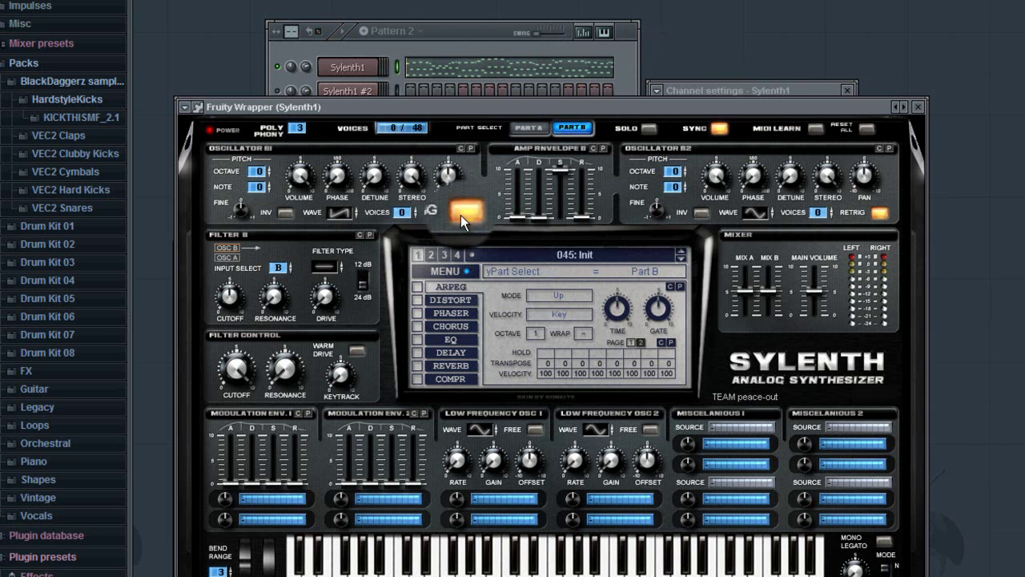
pyautogui.click(764, 197)
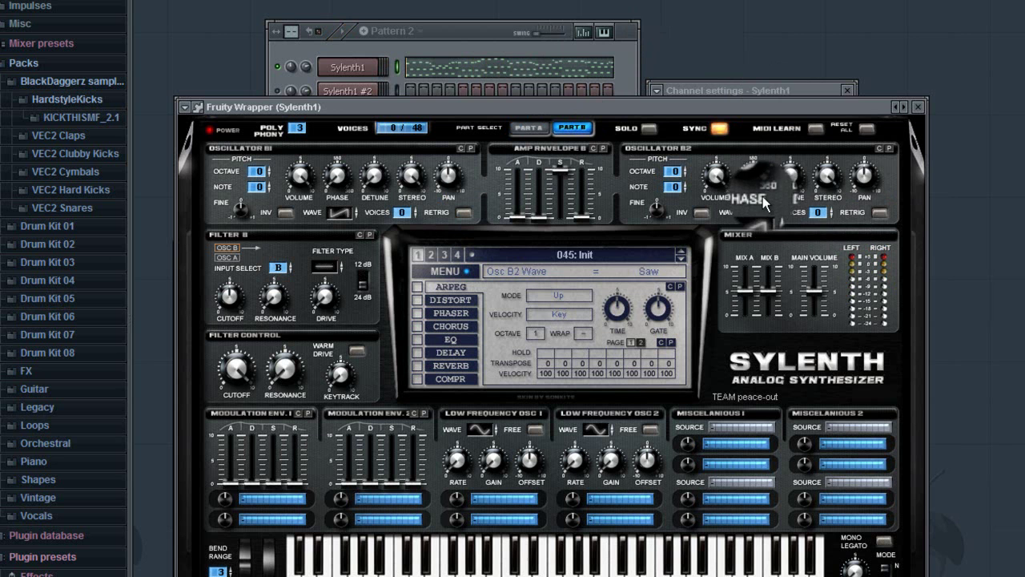
pyautogui.moveTo(762, 196); pyautogui.dragTo(762, 194)
pyautogui.moveTo(820, 213); pyautogui.dragTo(832, 122)
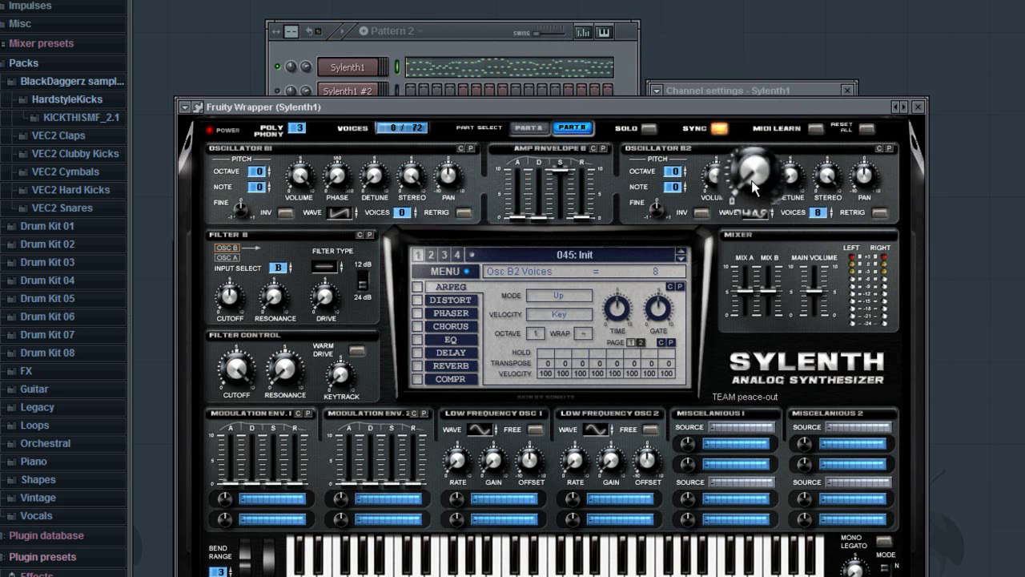
pyautogui.click(345, 216)
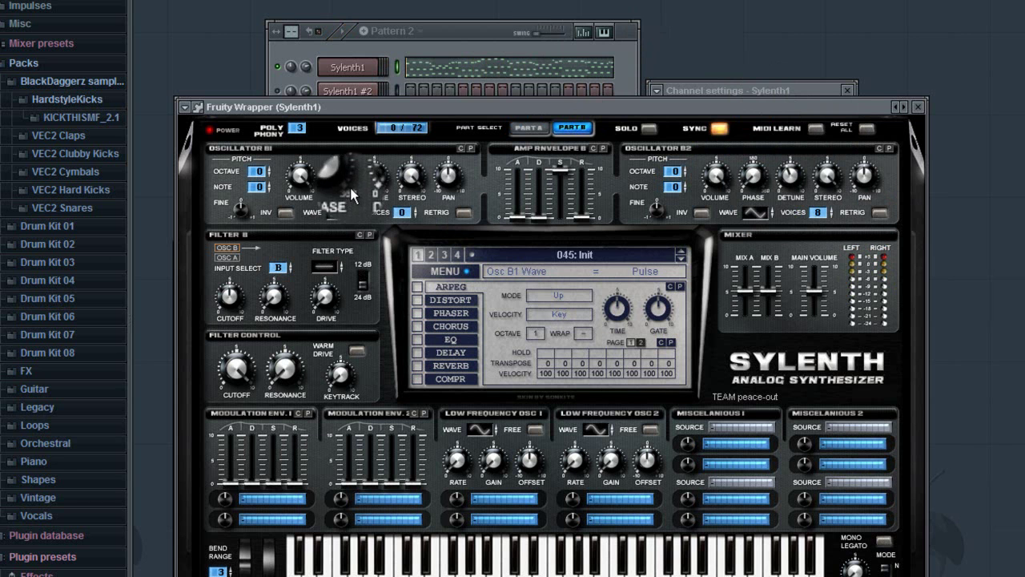
pyautogui.moveTo(351, 189); pyautogui.dragTo(414, 117)
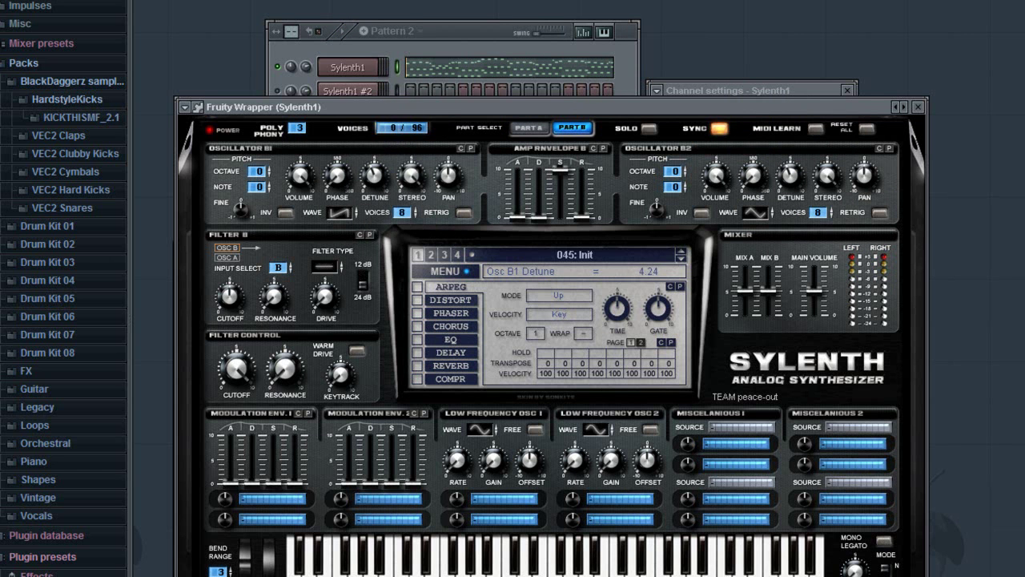
# Play the pattern with both parts and review Part A's oscillator settings, returning to Part B.
pyautogui.press('space')
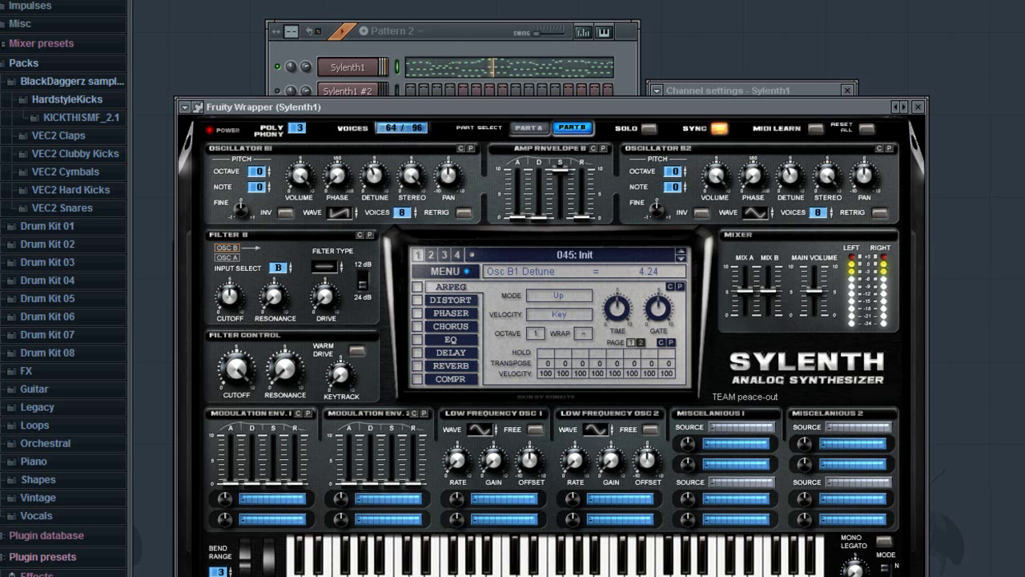
pyautogui.press('space')
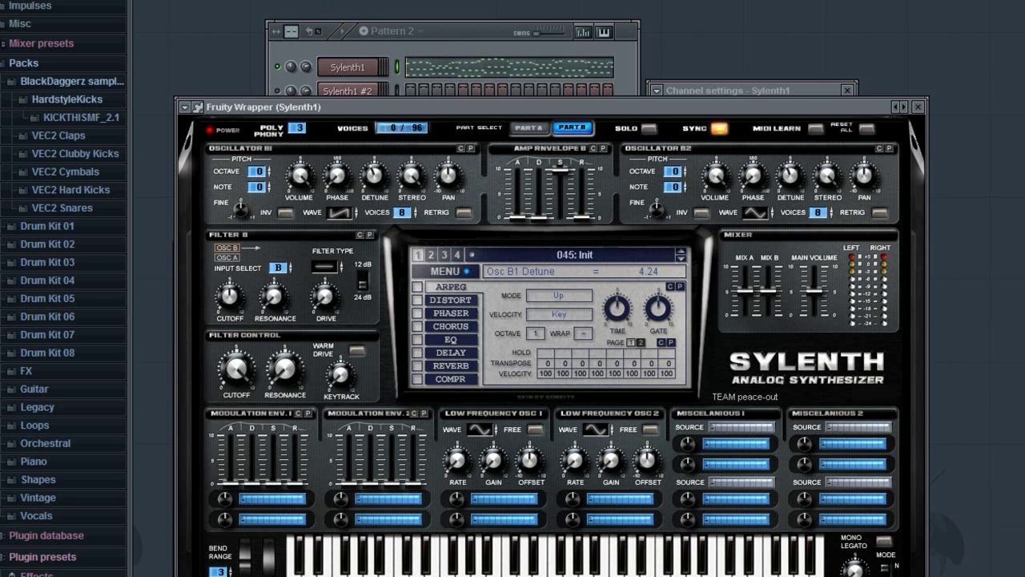
pyautogui.click(529, 127)
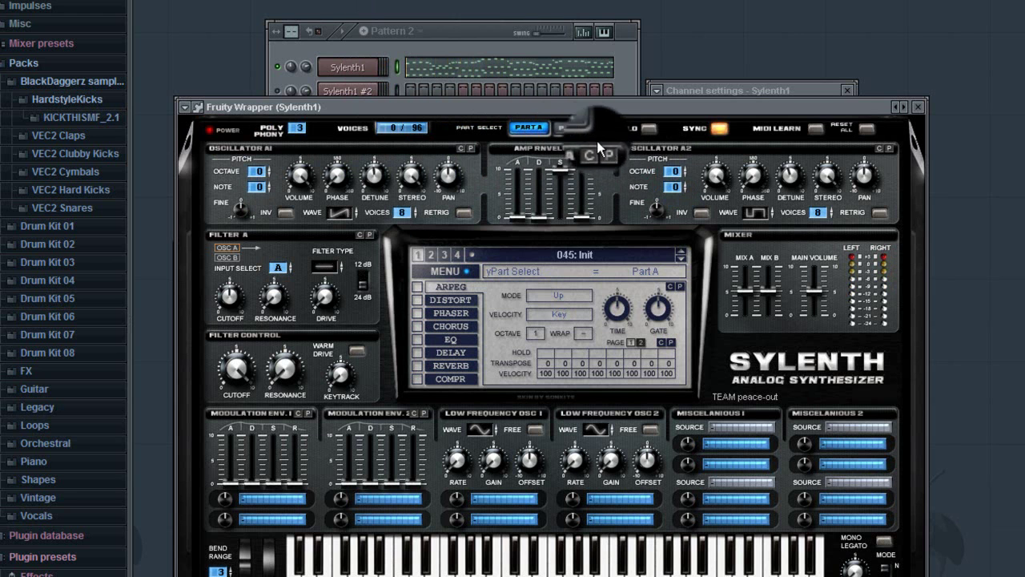
pyautogui.click(577, 128)
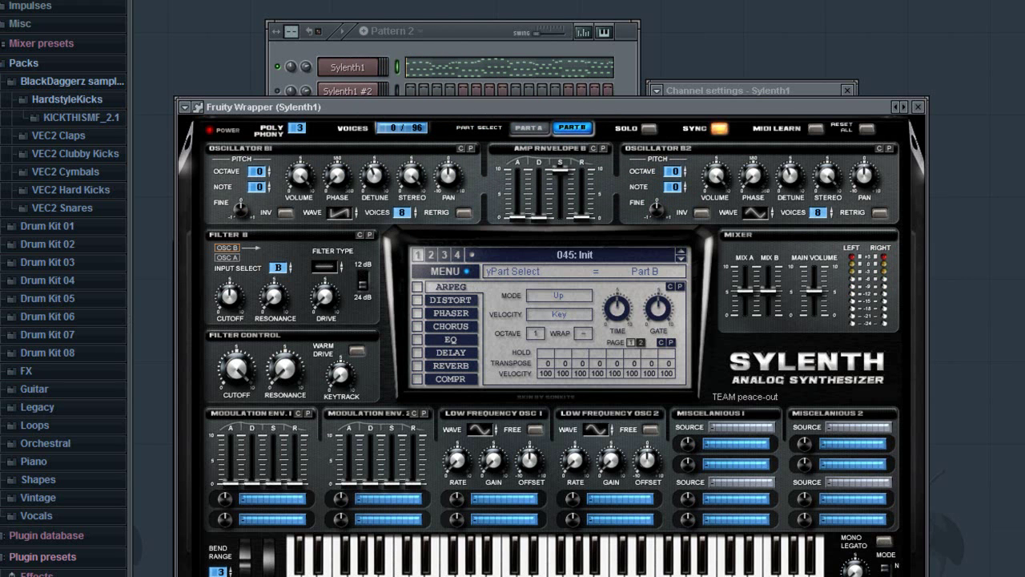
# Set the octave to -1 on oscillators B1, A1 and A2, and to +1 on oscillator B2.
pyautogui.click(269, 174)
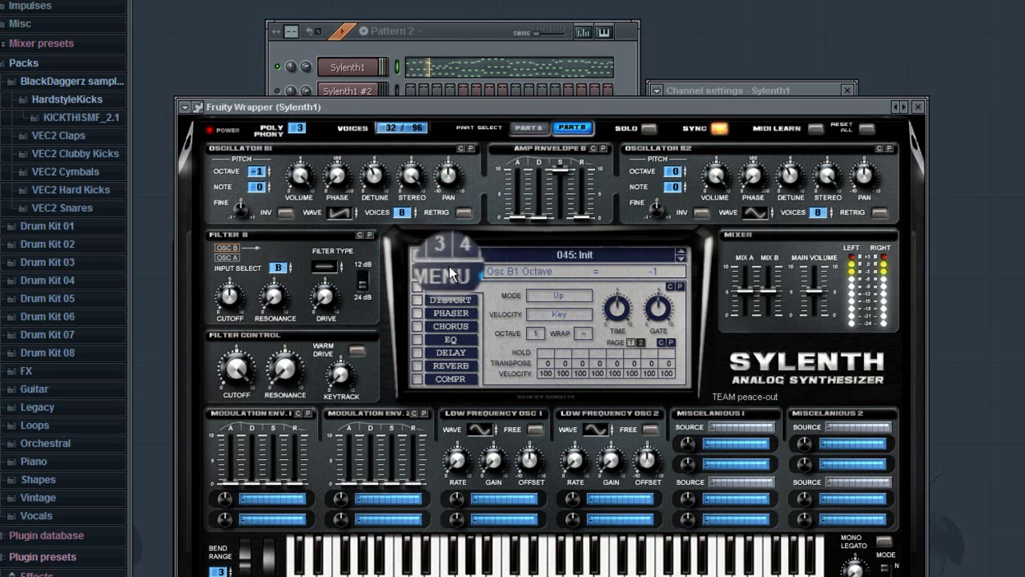
pyautogui.click(685, 168)
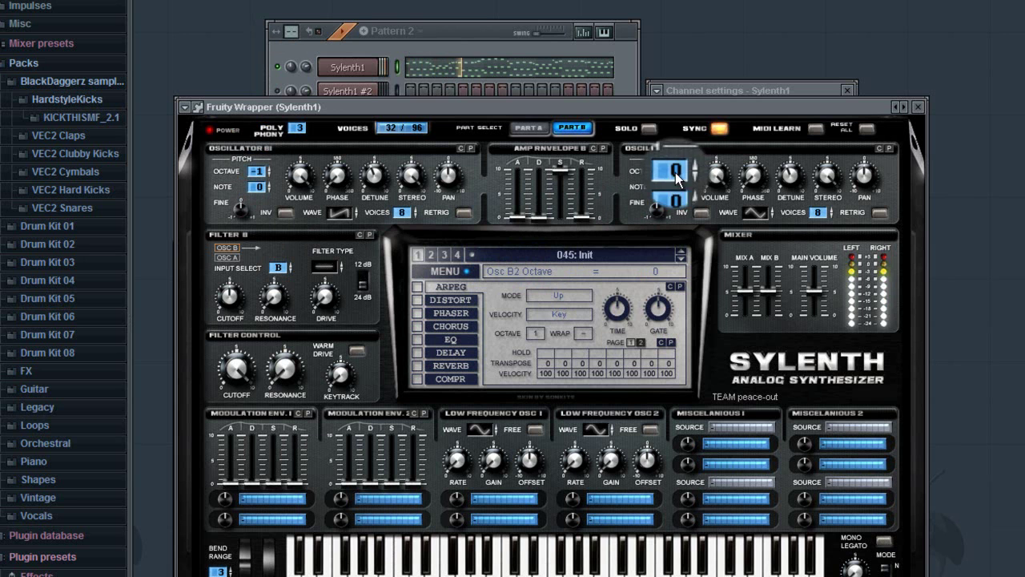
pyautogui.click(529, 128)
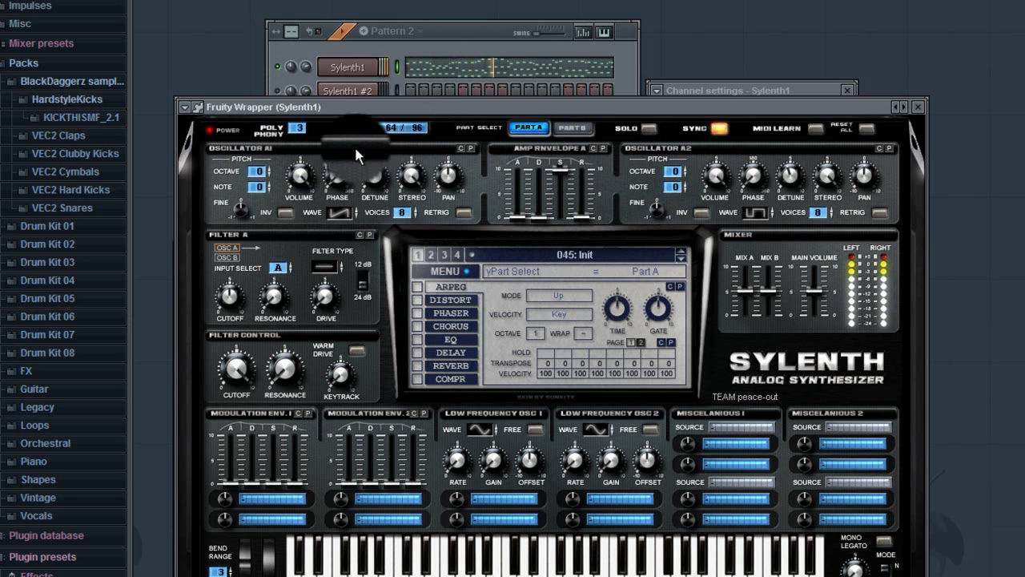
pyautogui.moveTo(263, 172); pyautogui.dragTo(262, 177)
pyautogui.moveTo(677, 171); pyautogui.dragTo(682, 176)
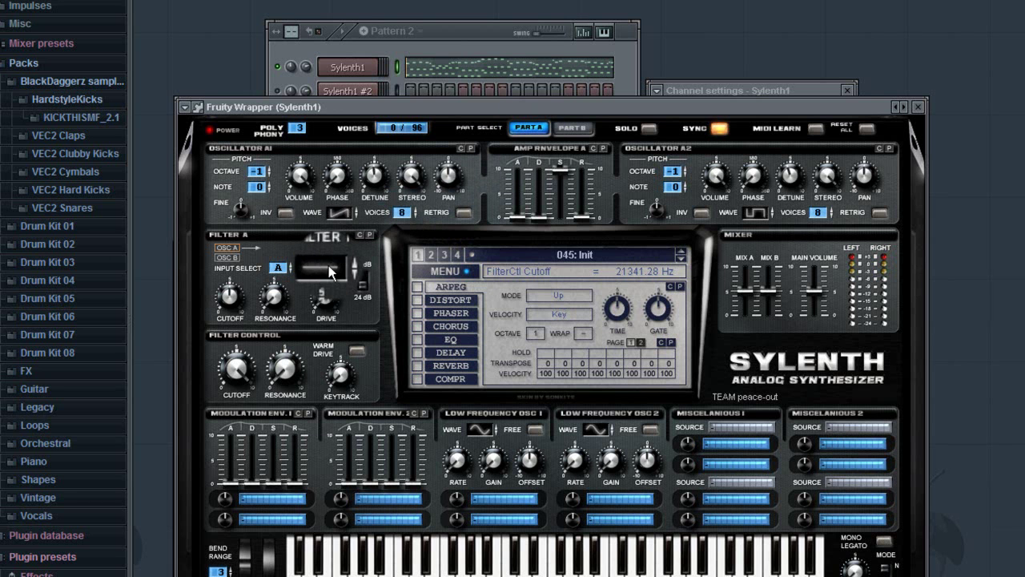
# Set Filter A to low-pass with input AB, raise the filter control cutoff to 21341.28 Hz and play the pattern.
pyautogui.click(278, 267)
pyautogui.click(278, 268)
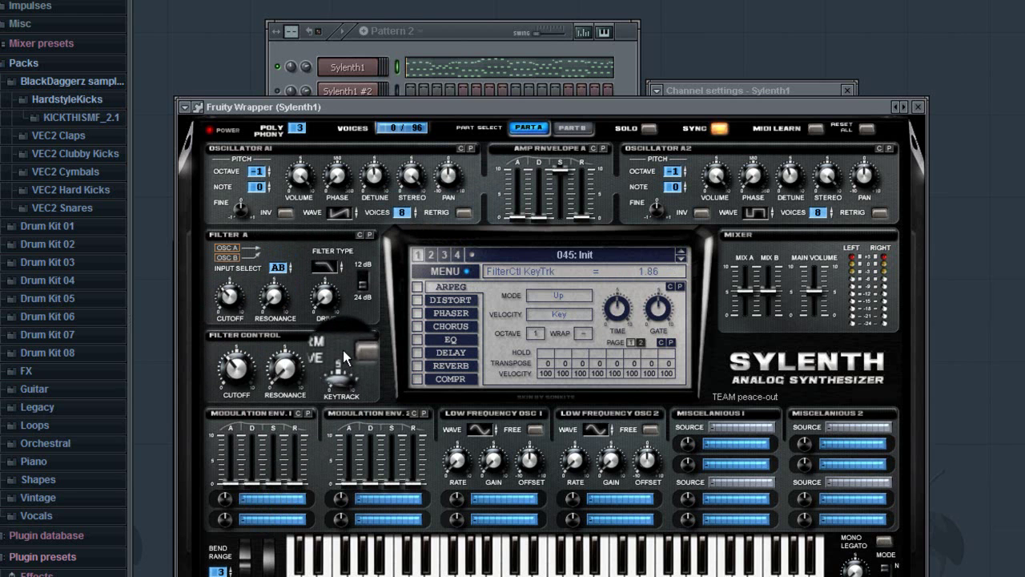
pyautogui.moveTo(236, 380); pyautogui.dragTo(378, 3)
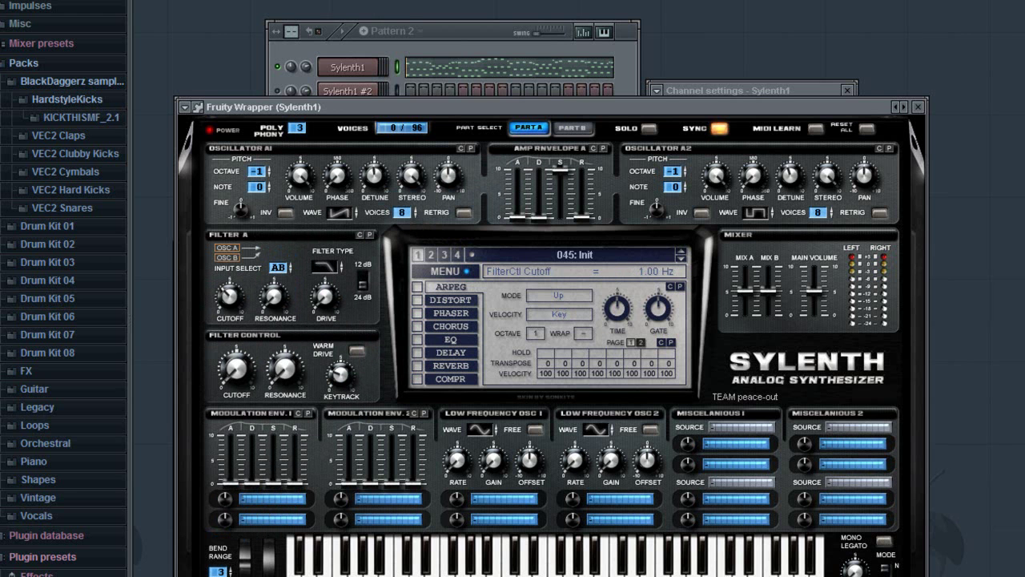
pyautogui.press('space')
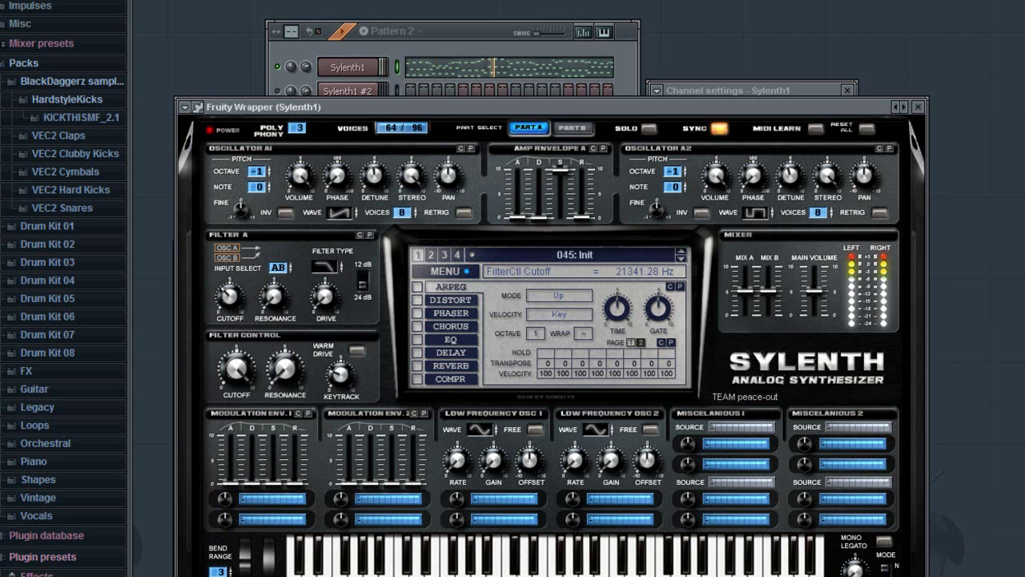
pyautogui.press('space')
# Set Filter B to low-pass with input BA, and sweep the filter control cutoff from Part A while the pattern plays.
pyautogui.click(575, 125)
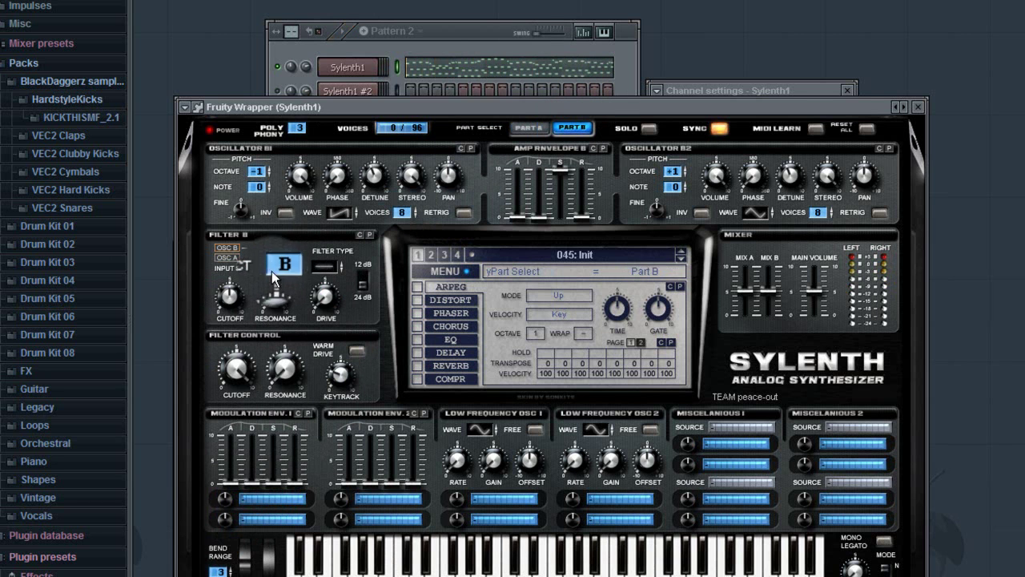
pyautogui.click(232, 296)
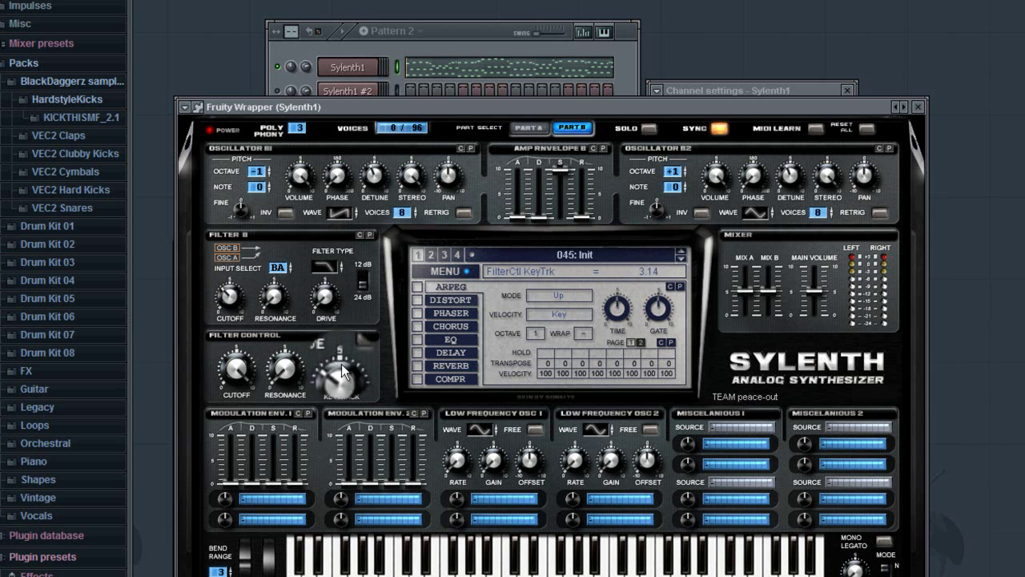
pyautogui.click(529, 128)
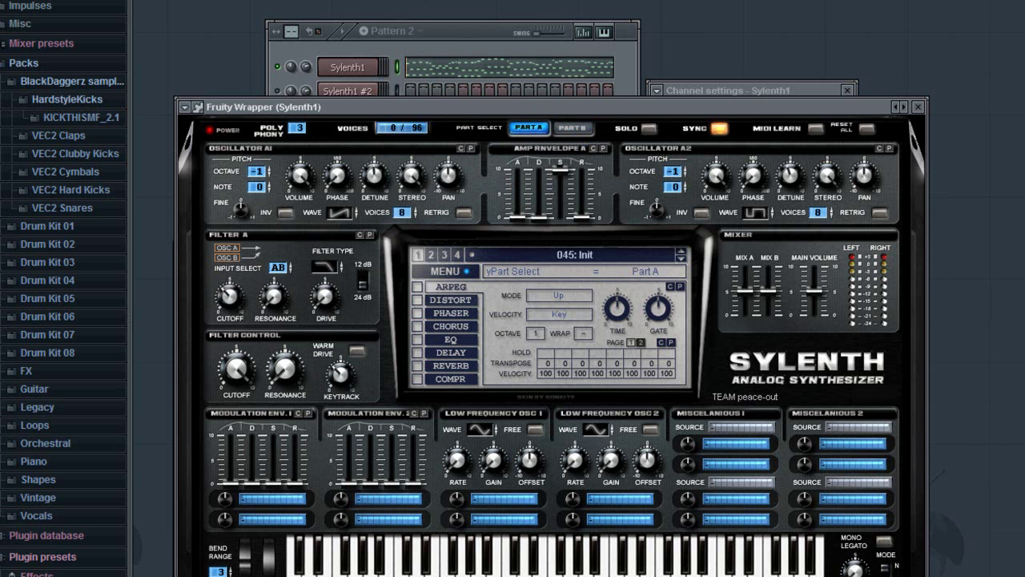
pyautogui.press('space')
pyautogui.moveTo(238, 369); pyautogui.dragTo(253, 517)
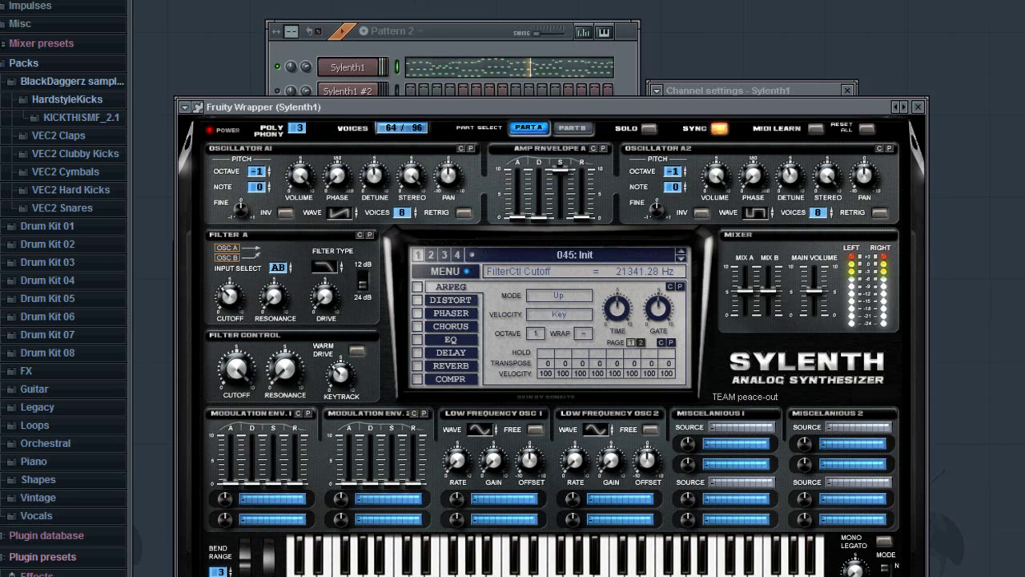
# Route modulation envelope 1 to Cutoff AB with sustain 9.77 and release about 2.87, and raise its decay slightly.
pyautogui.click(264, 497)
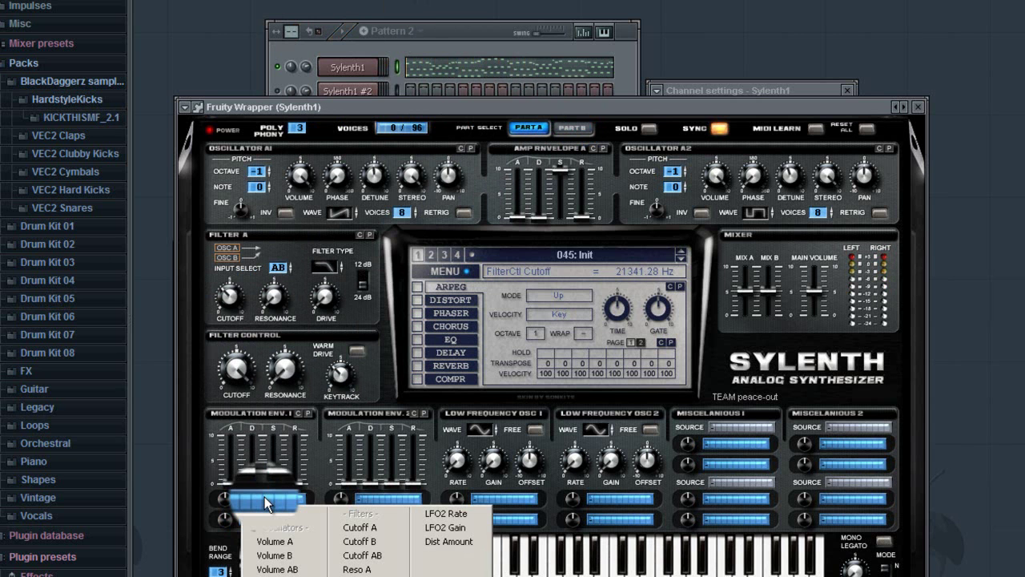
pyautogui.click(362, 554)
pyautogui.moveTo(278, 480); pyautogui.dragTo(290, 346)
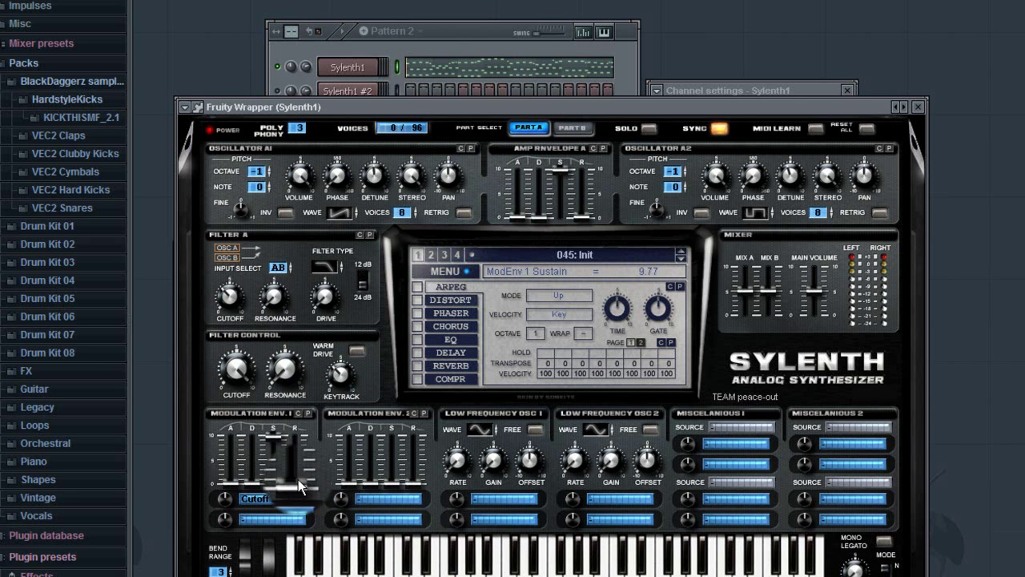
pyautogui.moveTo(297, 448); pyautogui.dragTo(294, 443)
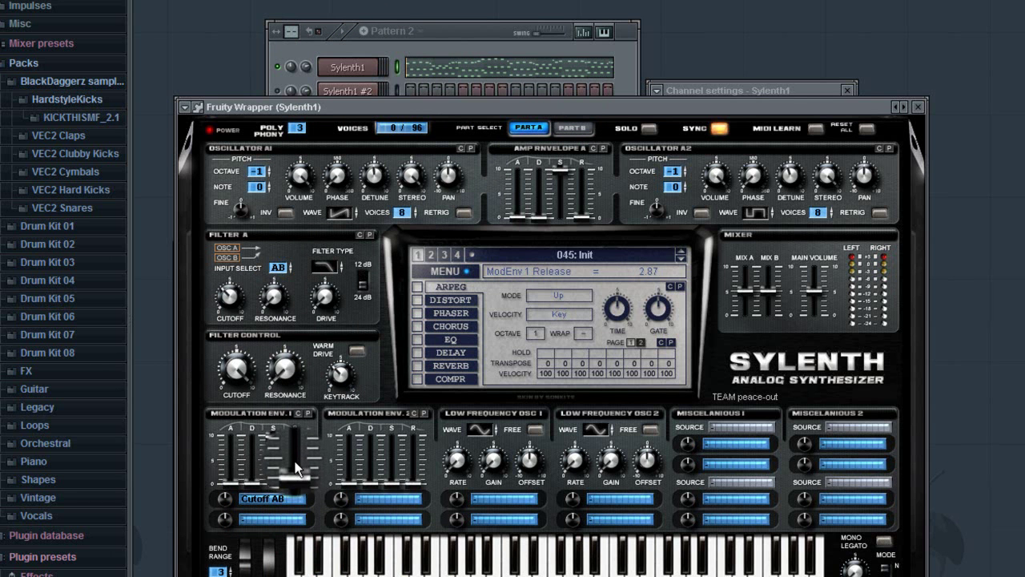
pyautogui.moveTo(258, 484); pyautogui.dragTo(256, 477)
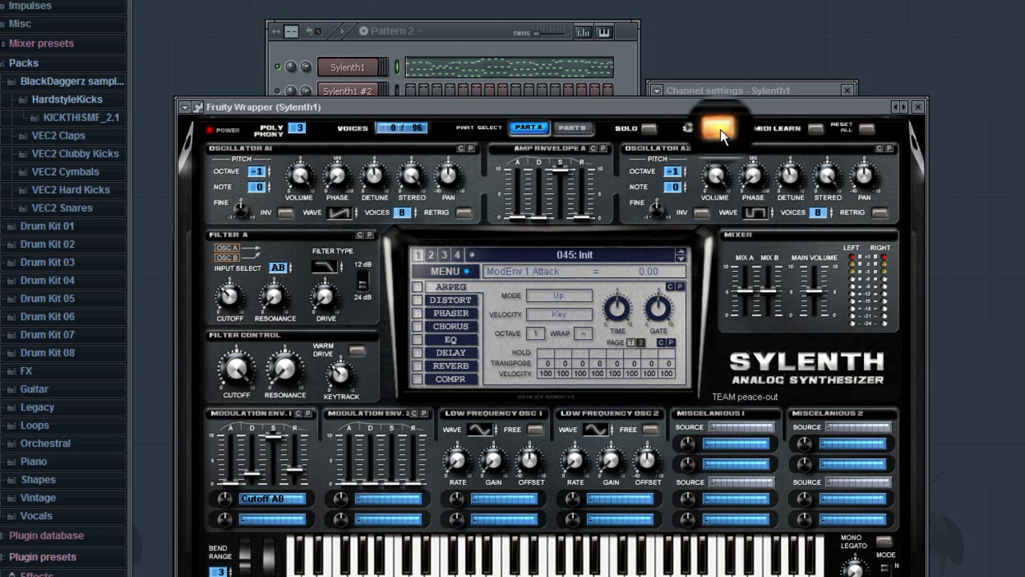
# Turn off Sync, check Part B's settings, and play the pattern from Part A.
pyautogui.click(572, 126)
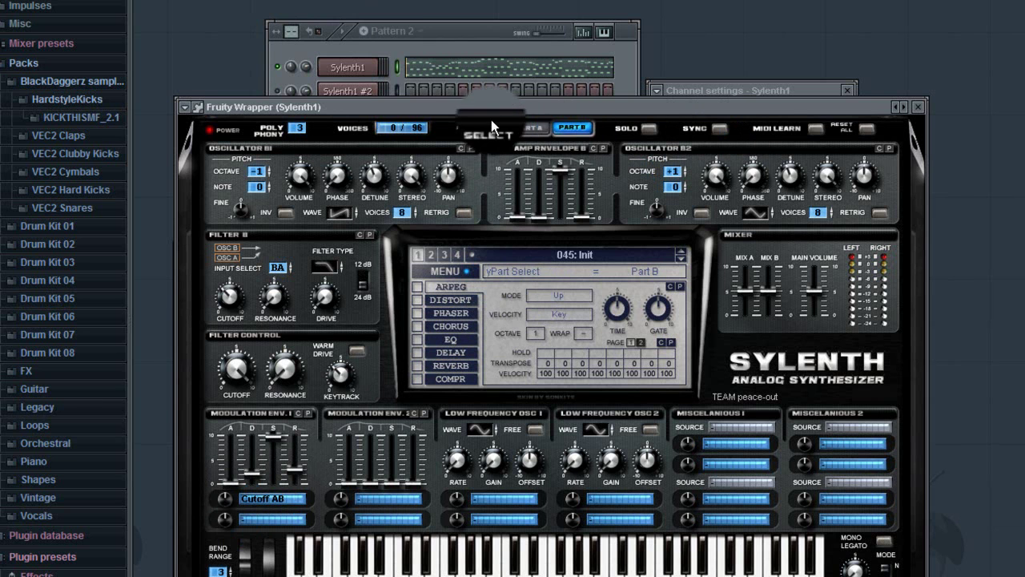
pyautogui.click(529, 127)
pyautogui.press('space')
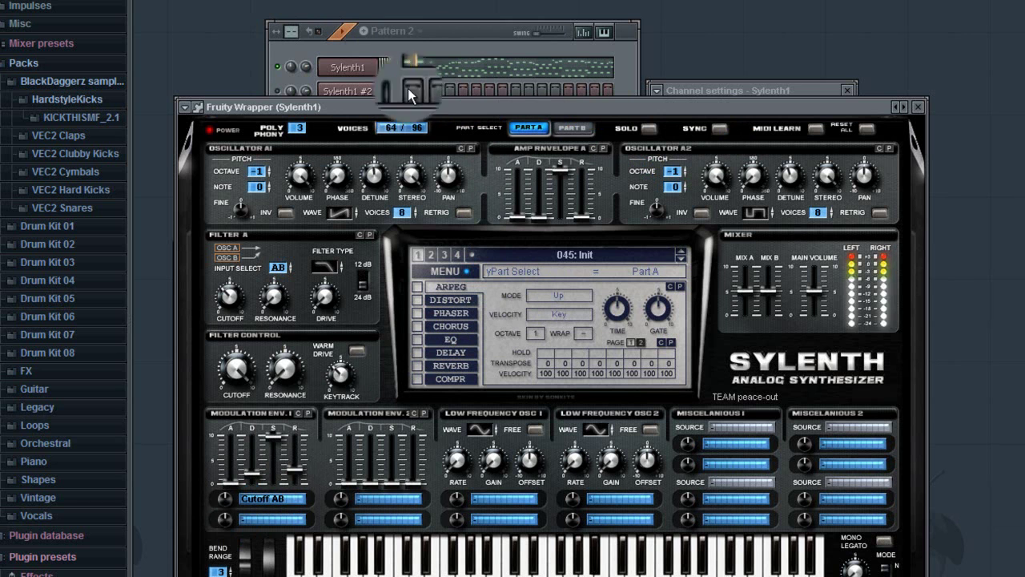
# While the pattern plays, sweep the filter control cutoff and raise its keytrack to 10.00.
pyautogui.moveTo(243, 364); pyautogui.dragTo(236, 466)
pyautogui.moveTo(342, 380); pyautogui.dragTo(344, 350)
pyautogui.moveTo(236, 364); pyautogui.dragTo(232, 429)
pyautogui.moveTo(341, 375); pyautogui.dragTo(342, 376)
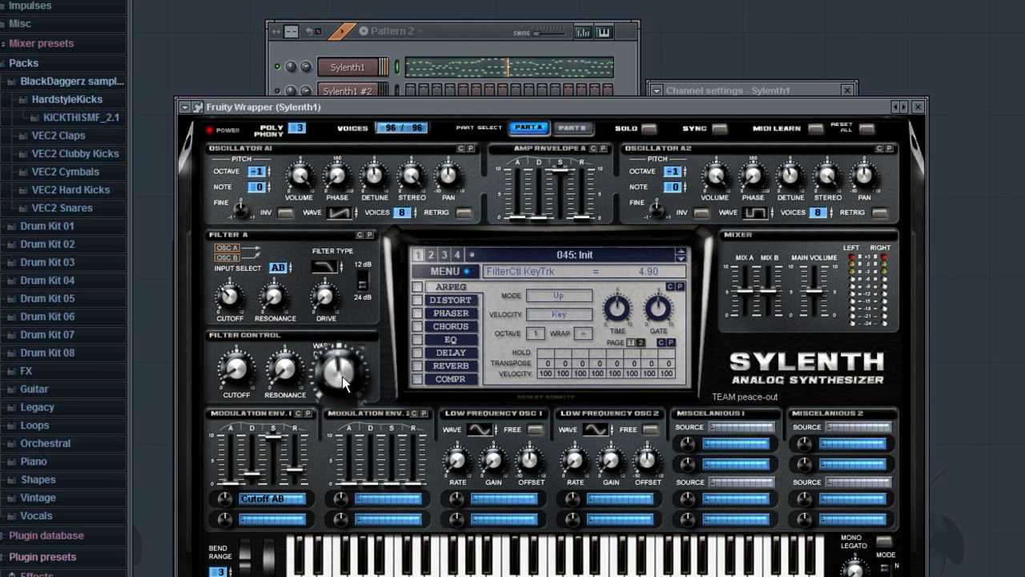
pyautogui.moveTo(343, 296); pyautogui.dragTo(347, 263)
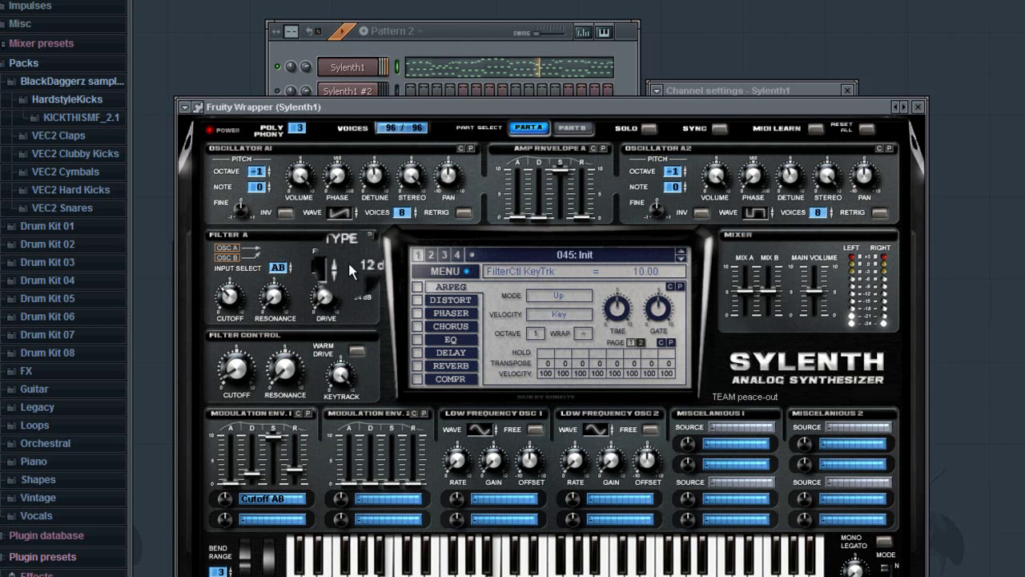
# Sweep the filter control cutoff, settle it at 21341.28 Hz from Part B, and stop playback.
pyautogui.moveTo(291, 368); pyautogui.dragTo(234, 345)
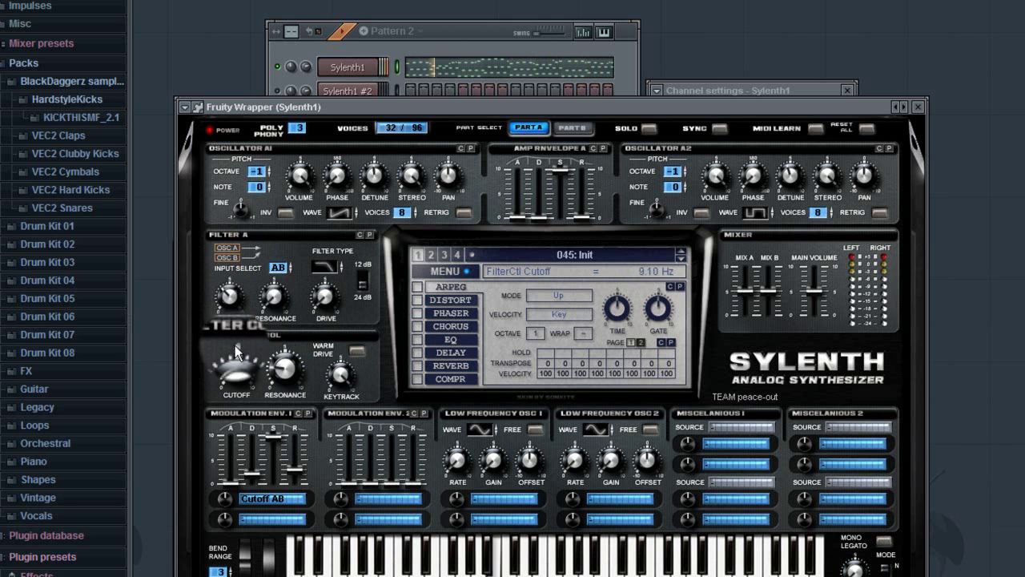
pyautogui.click(279, 275)
pyautogui.click(566, 124)
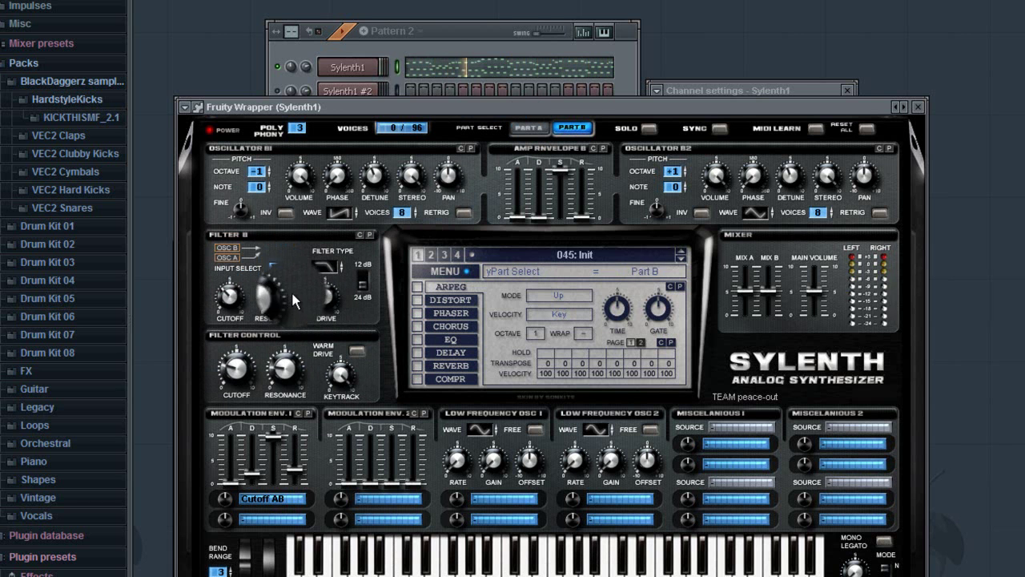
pyautogui.click(278, 275)
pyautogui.moveTo(237, 377); pyautogui.dragTo(239, 256)
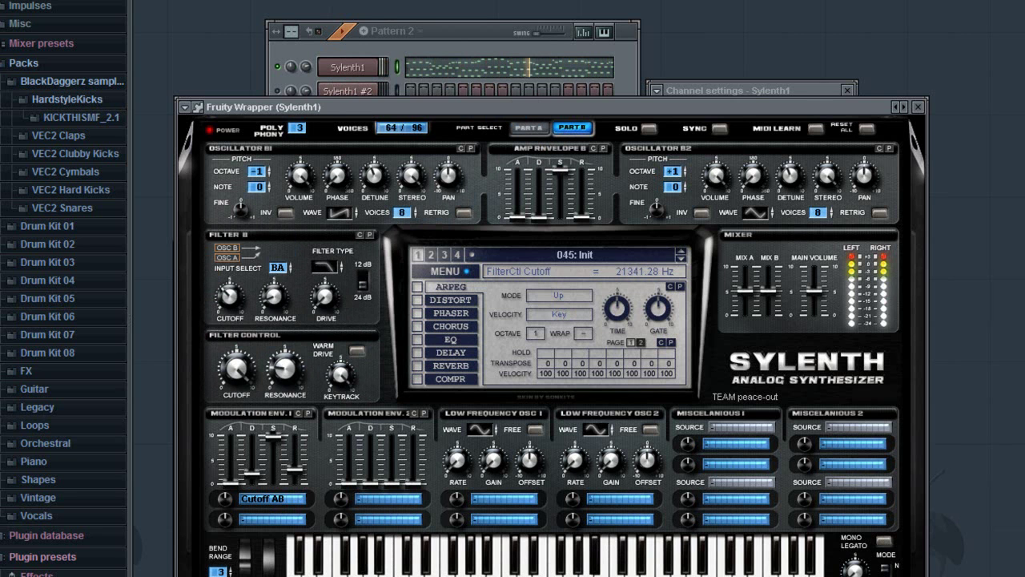
pyautogui.press('space')
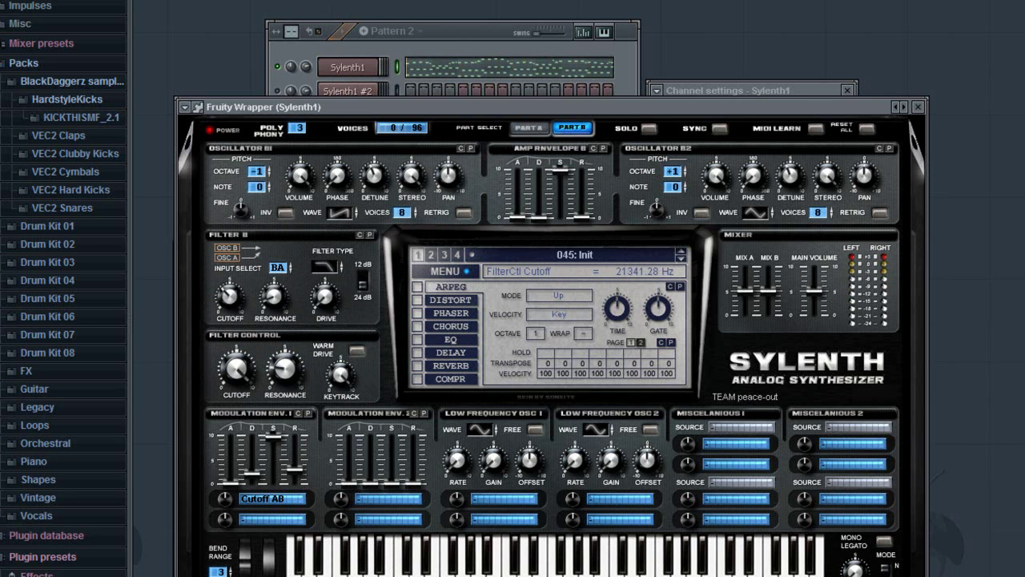
# Close the open Sylenth1 plugin windows and delete the Sylenth1 #2 channel.
pyautogui.moveTo(929, 110)
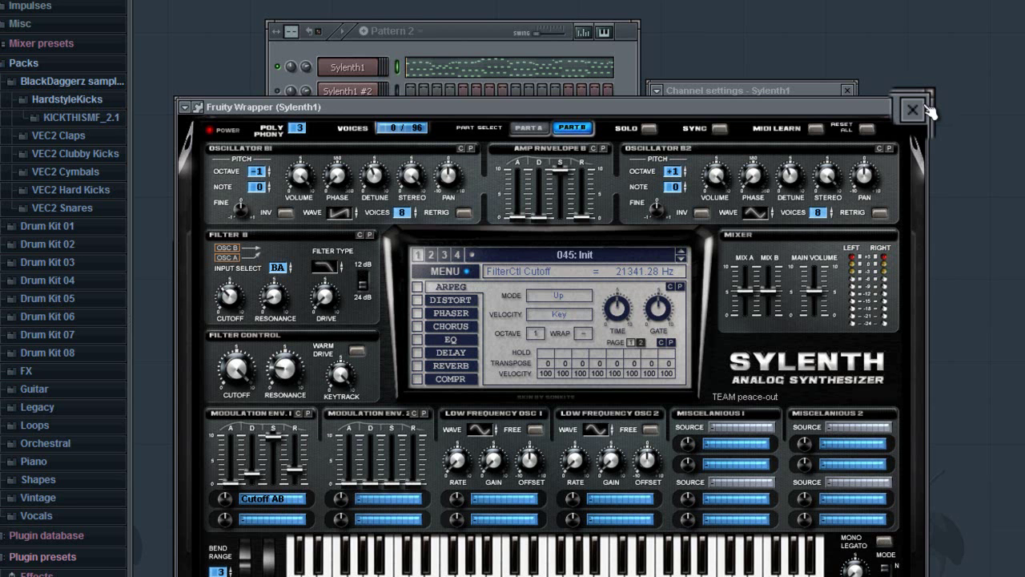
pyautogui.click(923, 105)
pyautogui.click(362, 88)
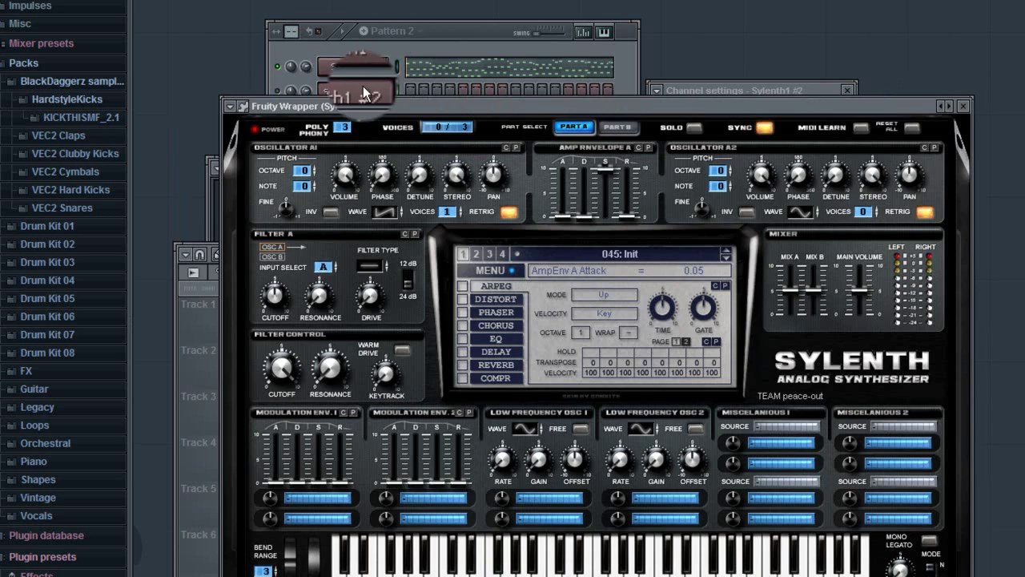
pyautogui.click(965, 107)
pyautogui.rightClick(357, 91)
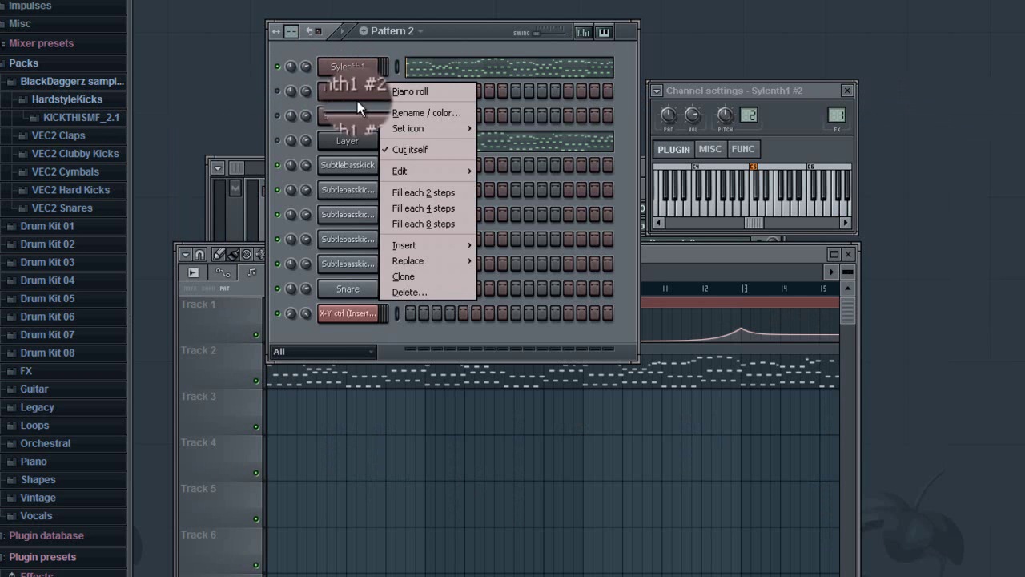
pyautogui.click(451, 292)
pyautogui.press('Return')
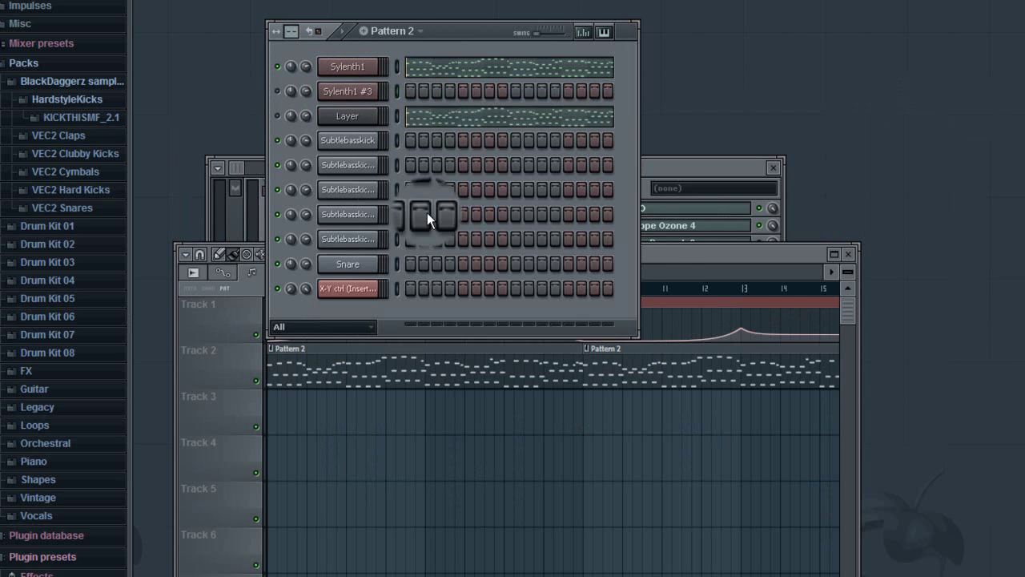
# Check the Sylenth1 #3 channel's plugin, close it and delete that channel.
pyautogui.click(360, 92)
pyautogui.click(925, 104)
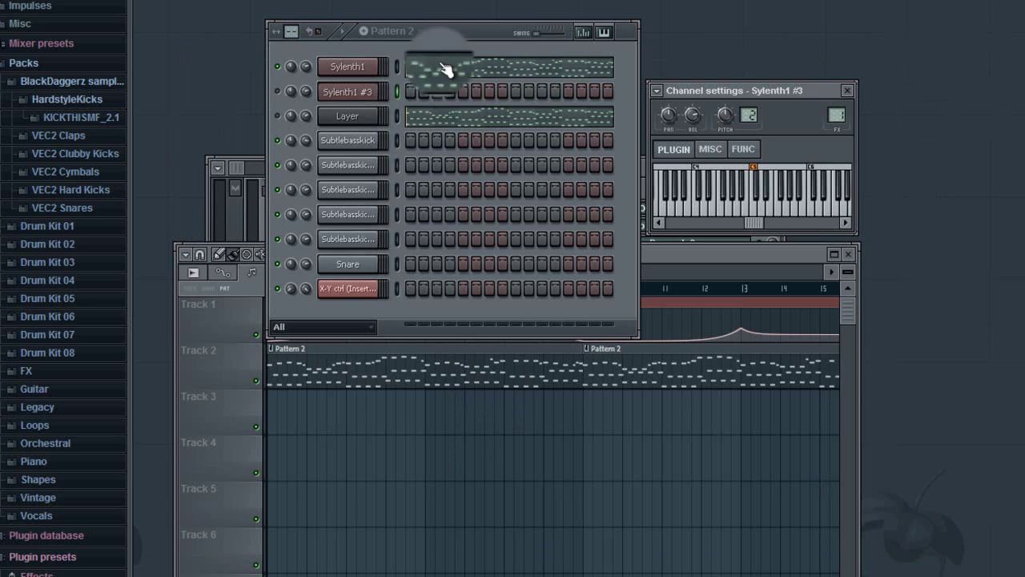
pyautogui.rightClick(352, 92)
pyautogui.click(442, 293)
pyautogui.click(590, 352)
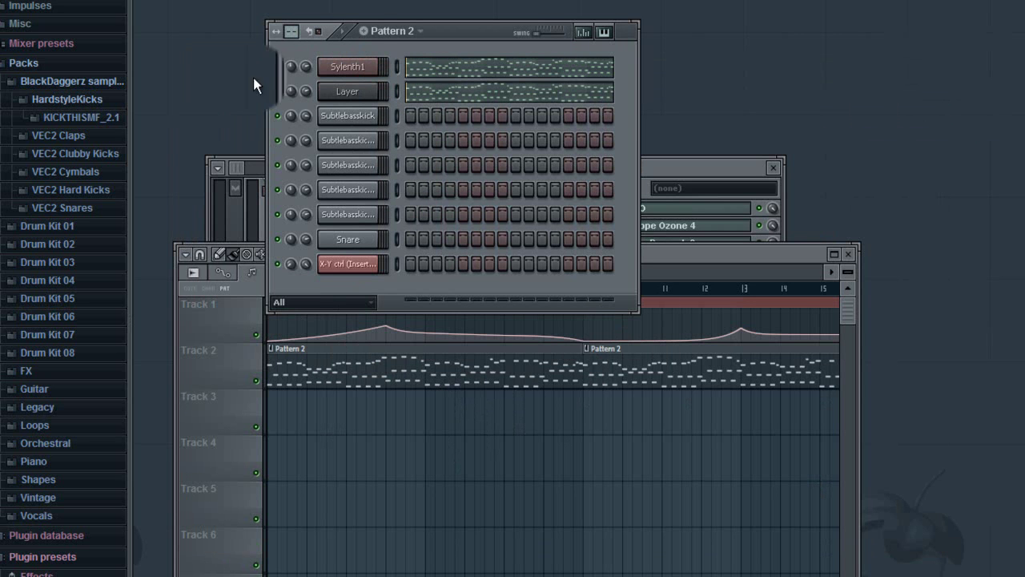
# Clone the Sylenth1 channel and reposition the clone's plugin window to uncover the channel list.
pyautogui.rightClick(357, 69)
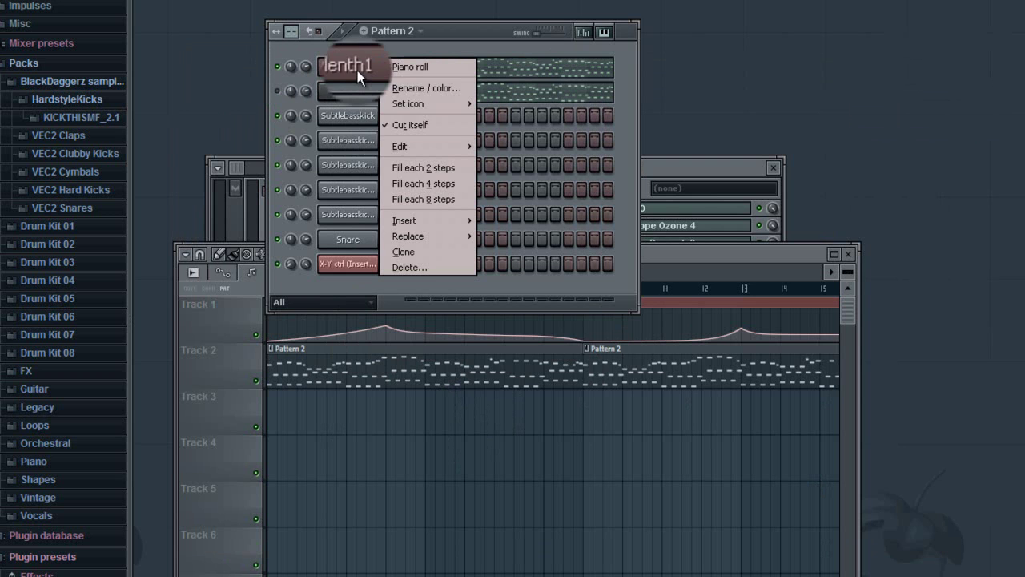
pyautogui.click(449, 254)
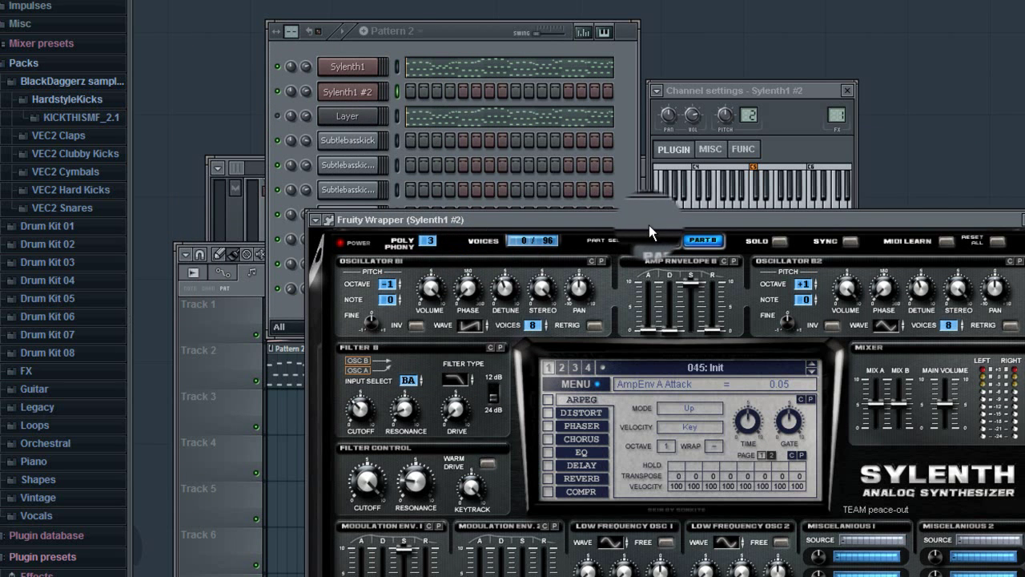
pyautogui.moveTo(648, 225); pyautogui.dragTo(623, 207)
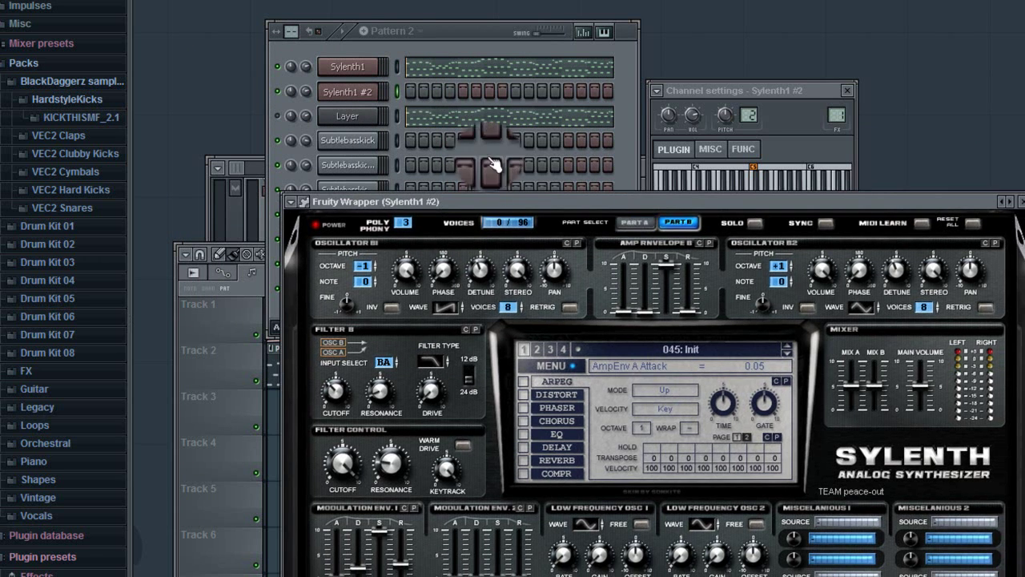
# Paste the Sylenth1 note pattern into the Sylenth1 #2 channel and bring its plugin window fully into view.
pyautogui.click(399, 97)
pyautogui.hotkey('ctrl', 'v')
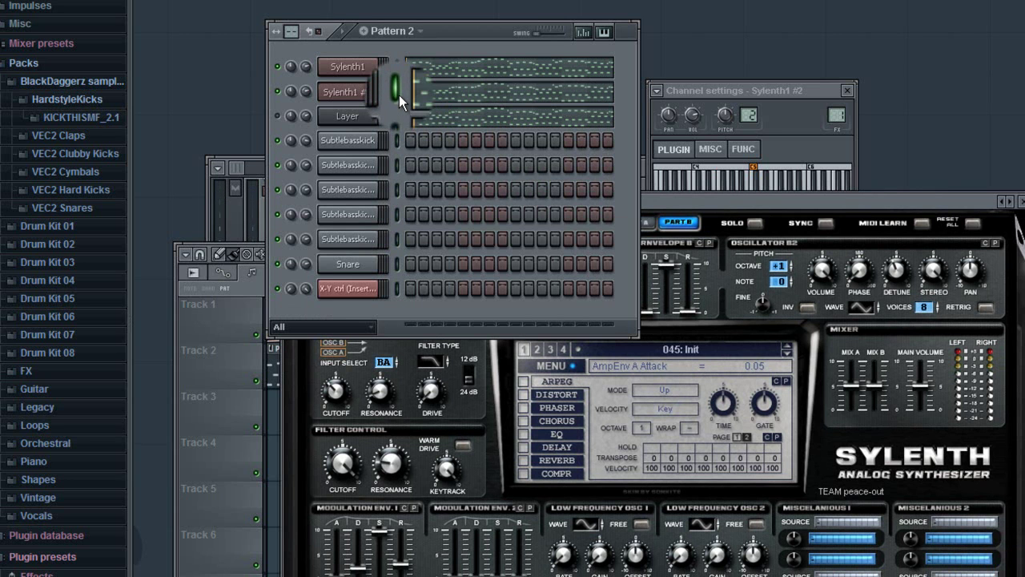
pyautogui.moveTo(349, 126)
pyautogui.mouseDown()
pyautogui.moveTo(465, 127)
pyautogui.moveTo(286, 126)
pyautogui.moveTo(356, 118)
pyautogui.mouseUp()
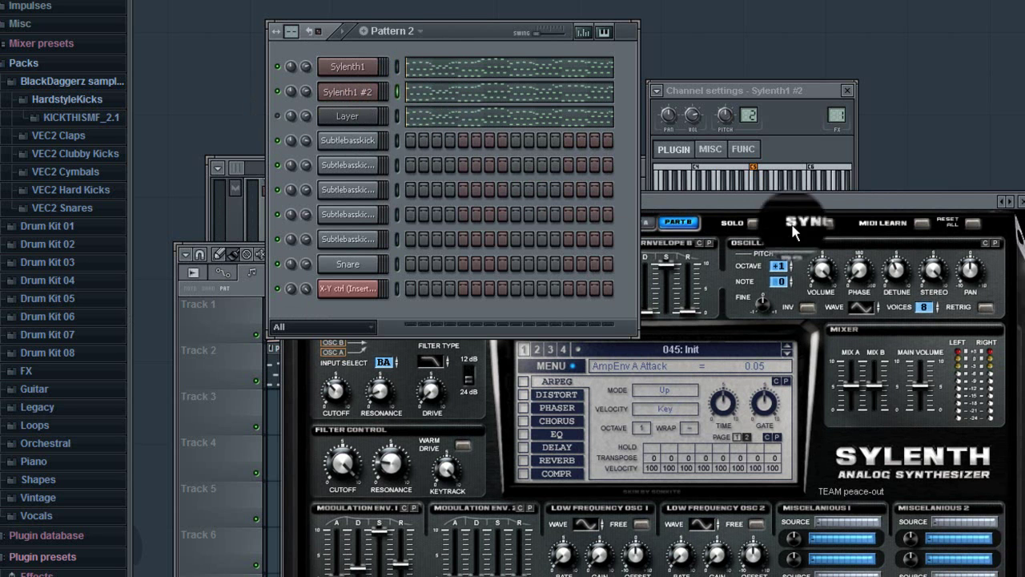
pyautogui.moveTo(815, 202); pyautogui.dragTo(661, 60)
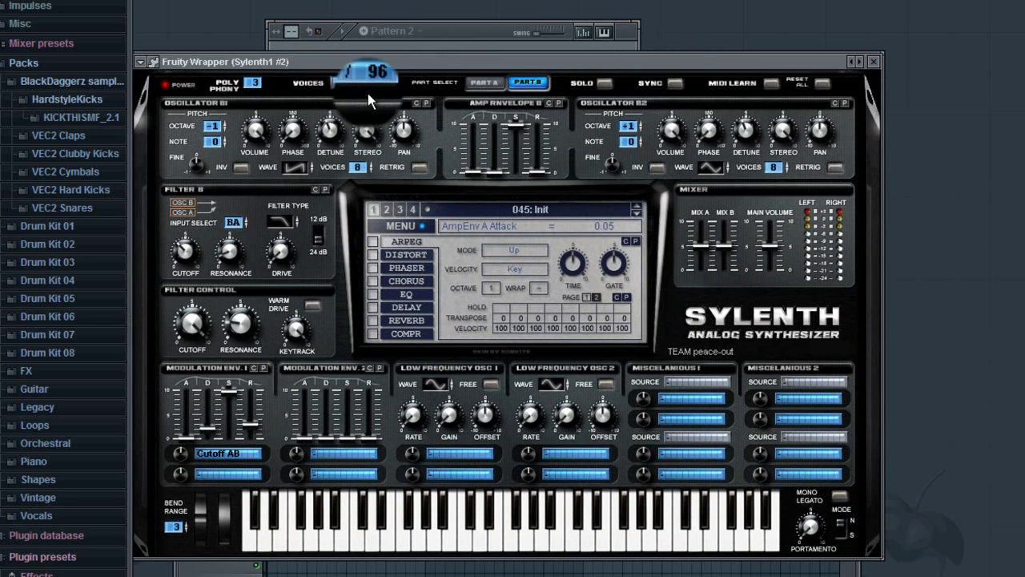
# Set oscillator B2's wave to Pulse in part B and oscillator A1's wave to Triangle in part A of Sylenth1 #2.
pyautogui.click(516, 83)
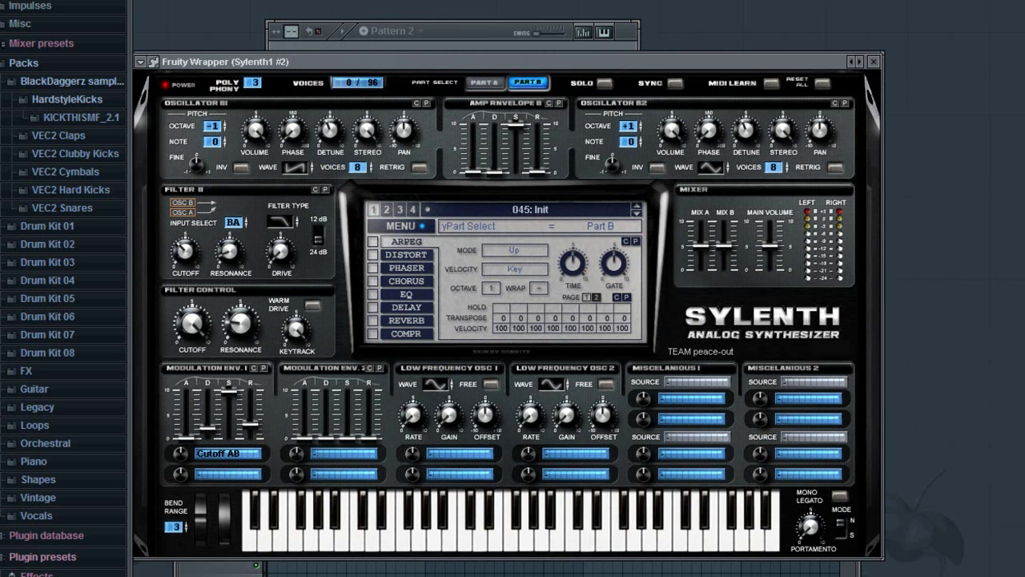
pyautogui.click(709, 167)
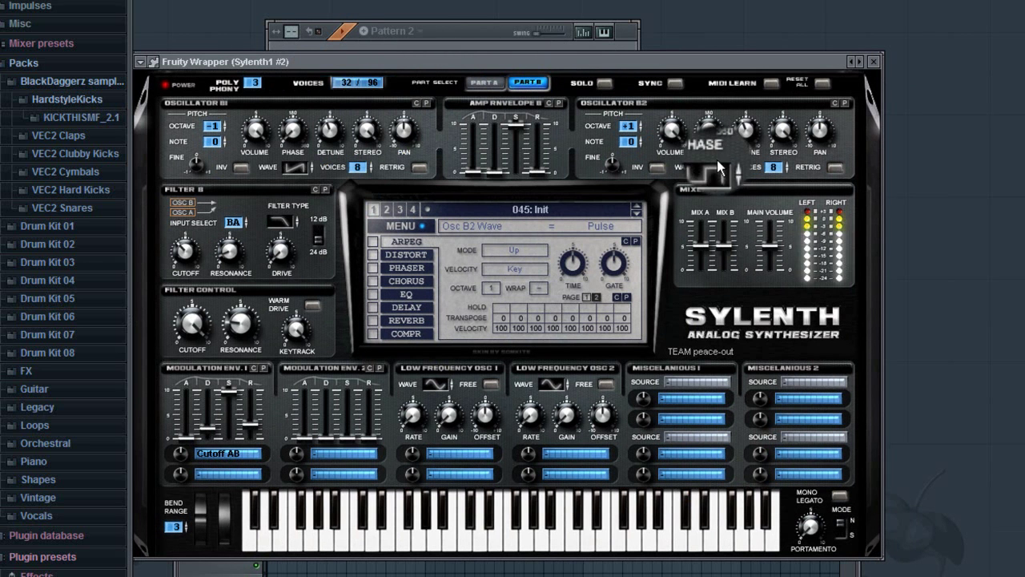
pyautogui.click(705, 166)
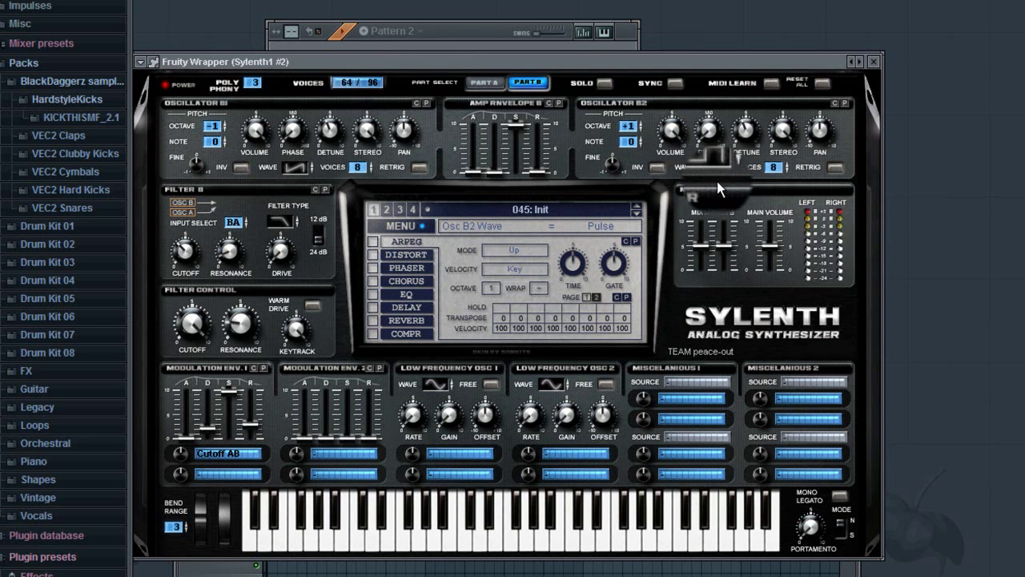
pyautogui.click(484, 82)
pyautogui.click(303, 163)
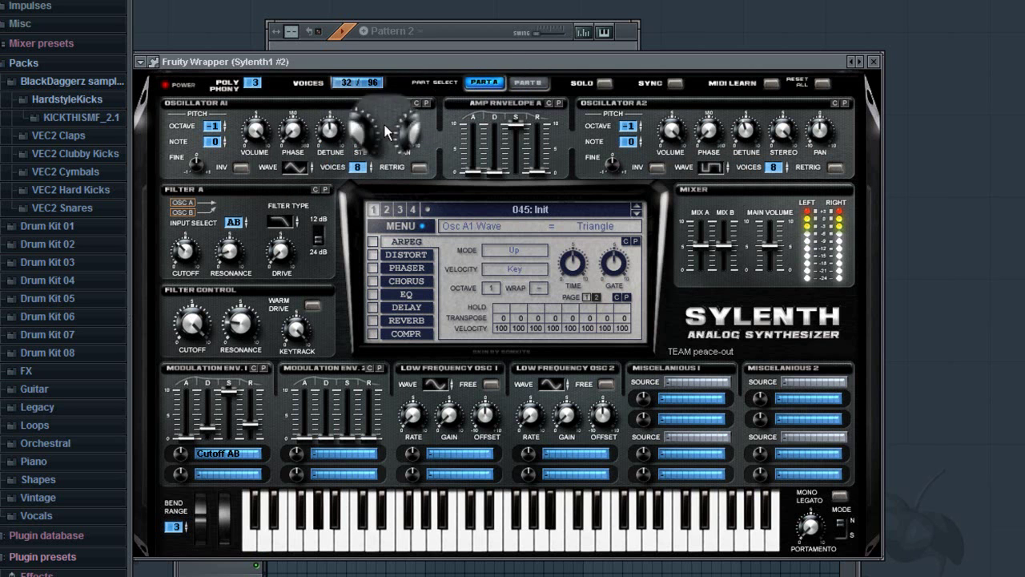
# Close the Sylenth1 #2 plugin window and show the mixer at Insert 1, placed below the channel list.
pyautogui.click(874, 64)
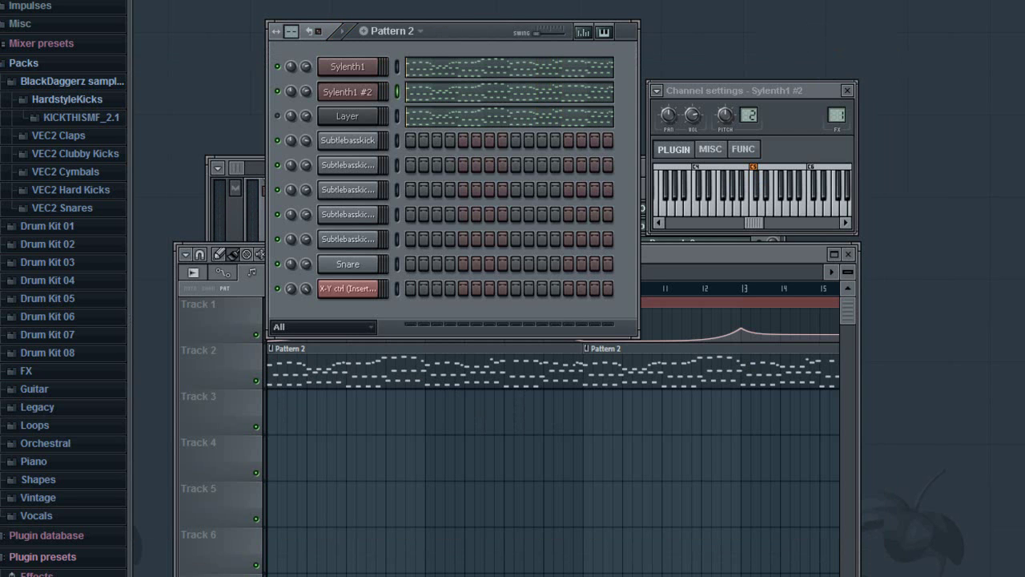
pyautogui.doubleClick(837, 115)
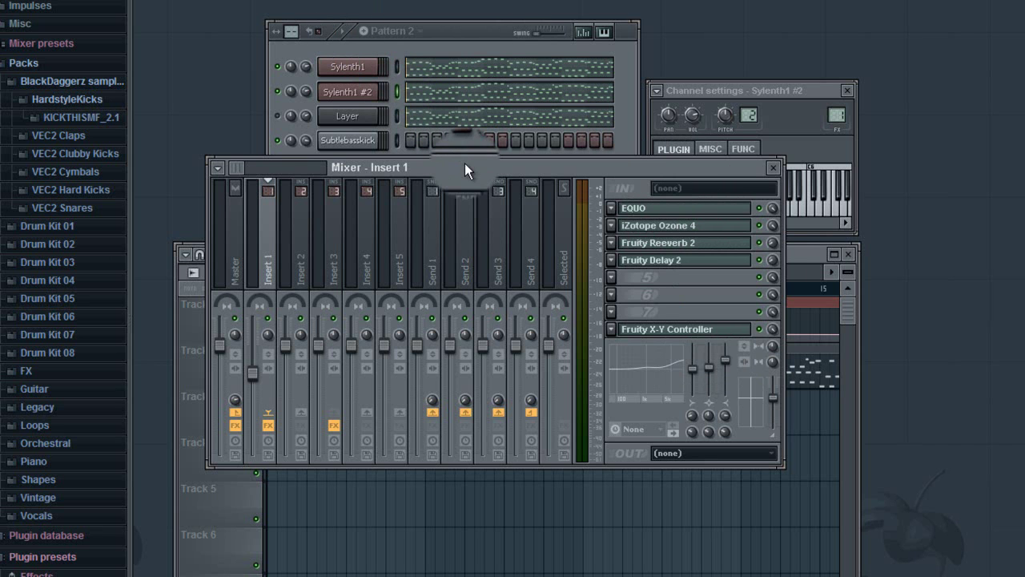
pyautogui.moveTo(464, 164); pyautogui.dragTo(522, 355)
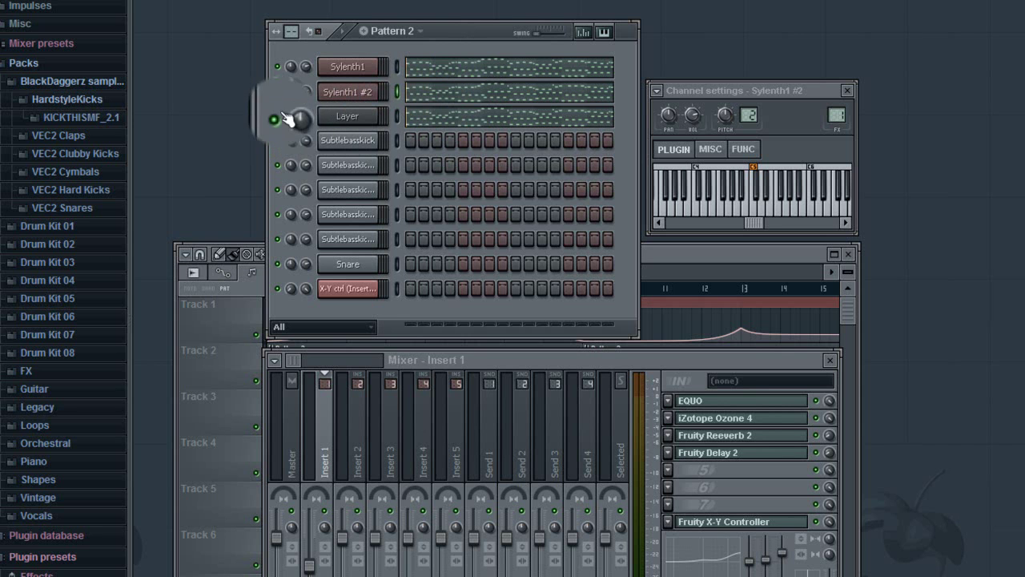
# Delete all notes from the Sylenth1 #2 and Sylenth1 channels and return to the channel list.
pyautogui.click(420, 92)
pyautogui.hotkey('ctrl', 'a')
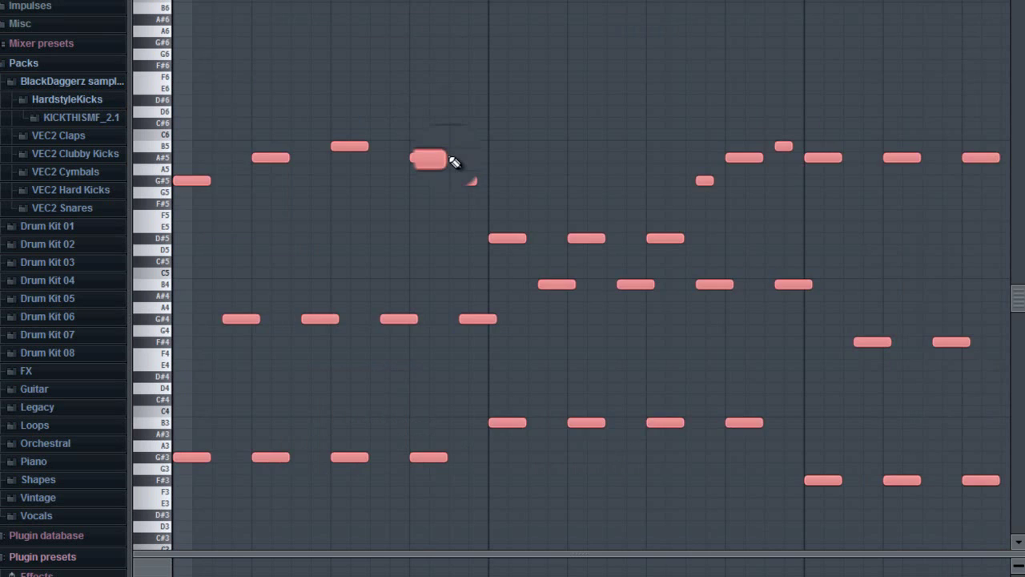
pyautogui.press('Delete')
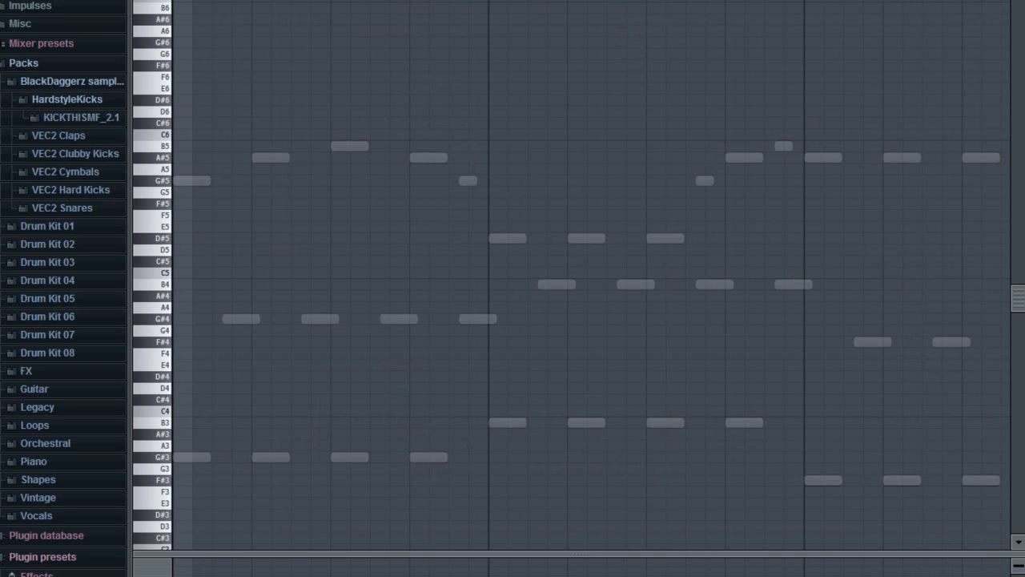
pyautogui.press('Escape')
pyautogui.click(563, 66)
pyautogui.hotkey('ctrl', 'a')
pyautogui.press('Delete')
pyautogui.press('F7')
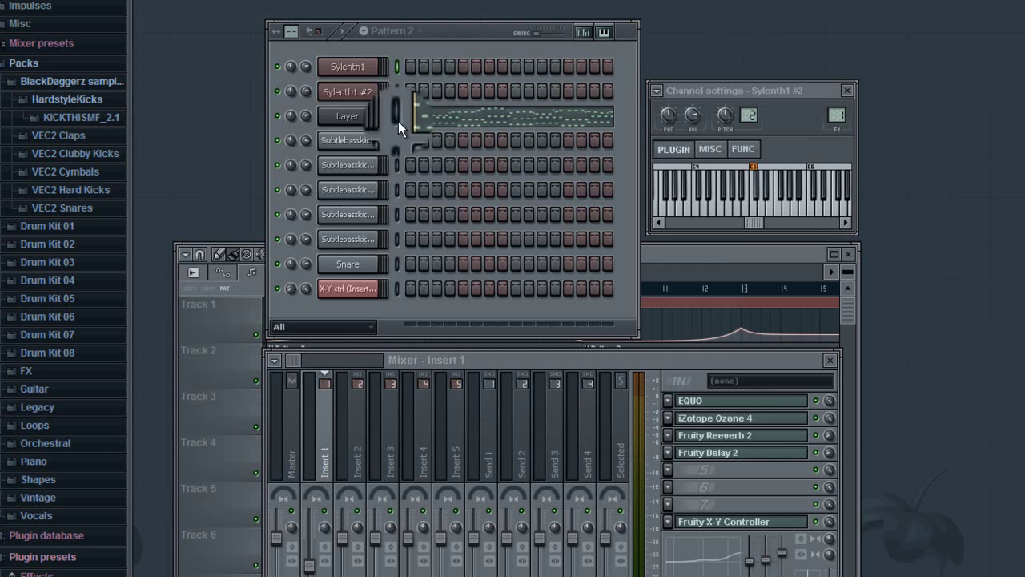
# Set the Sylenth1 and Sylenth1 #2 channels as children of the Layer channel and play back the layered pattern.
pyautogui.click(360, 116)
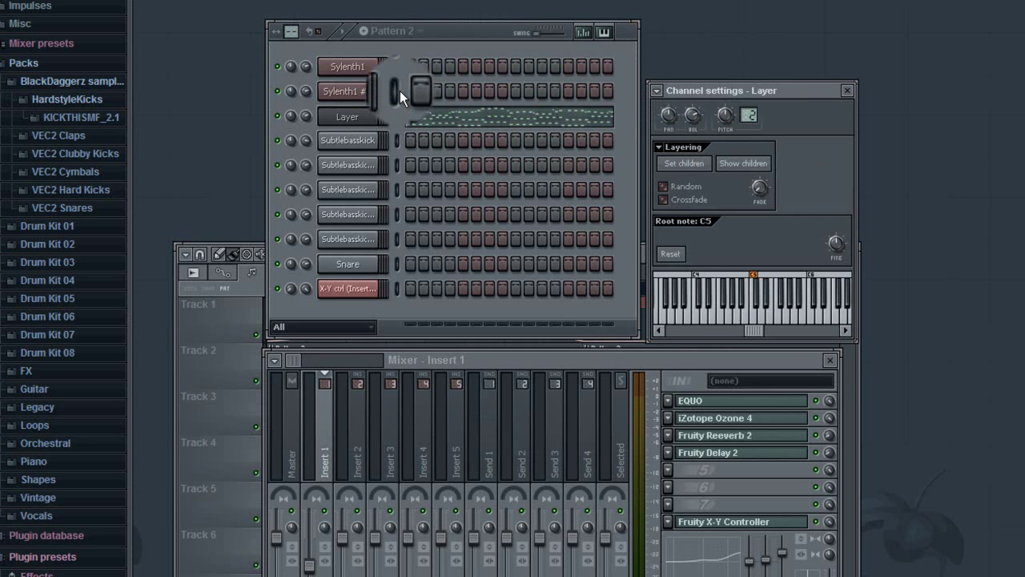
pyautogui.click(400, 91)
pyautogui.click(398, 68)
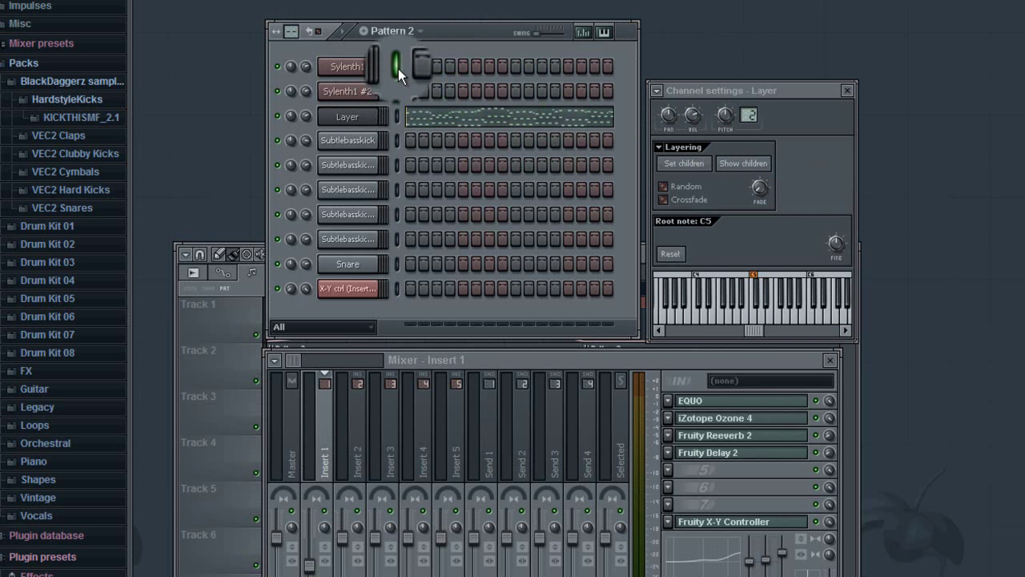
pyautogui.click(700, 167)
pyautogui.click(395, 115)
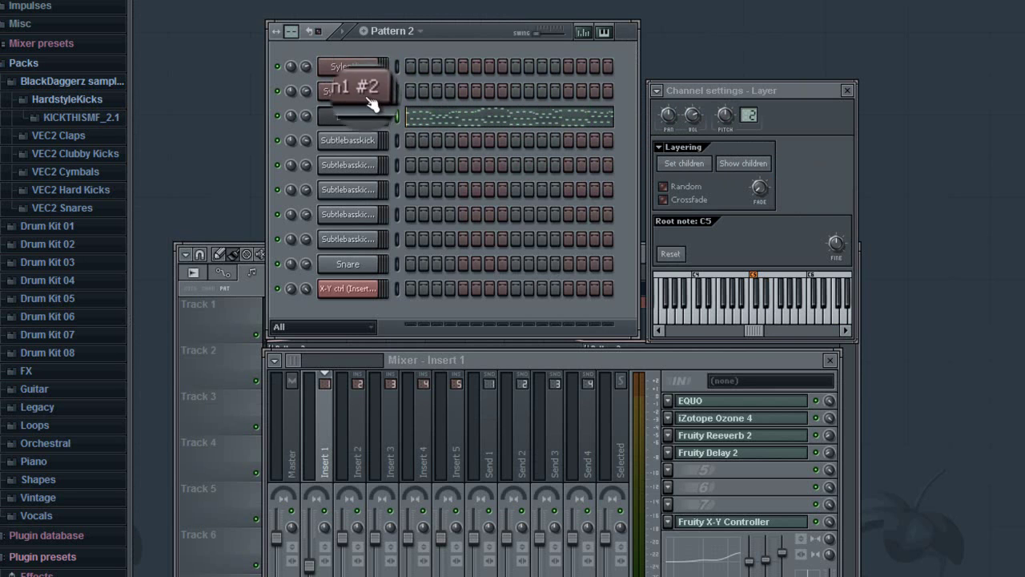
pyautogui.press('space')
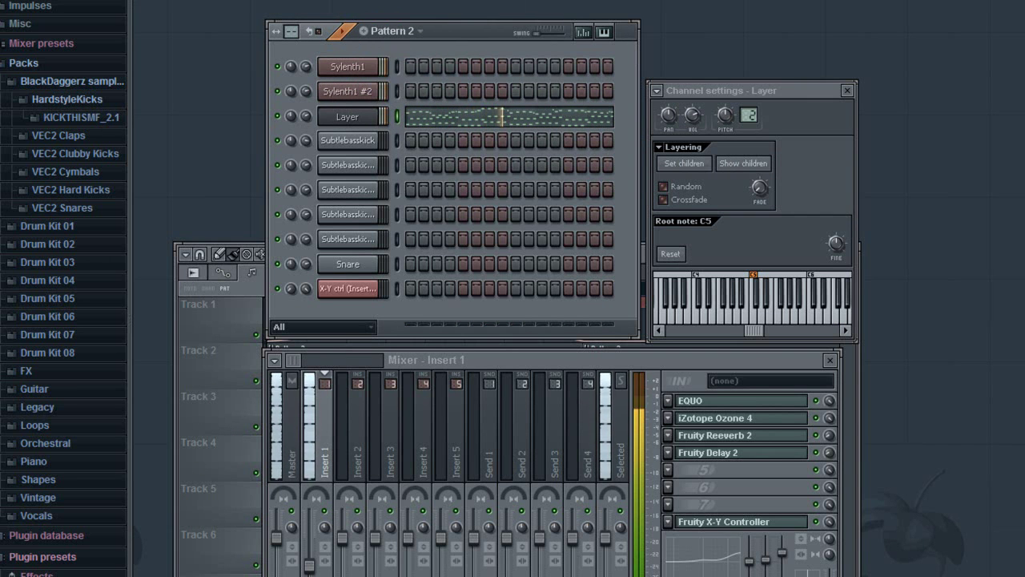
pyautogui.press('space')
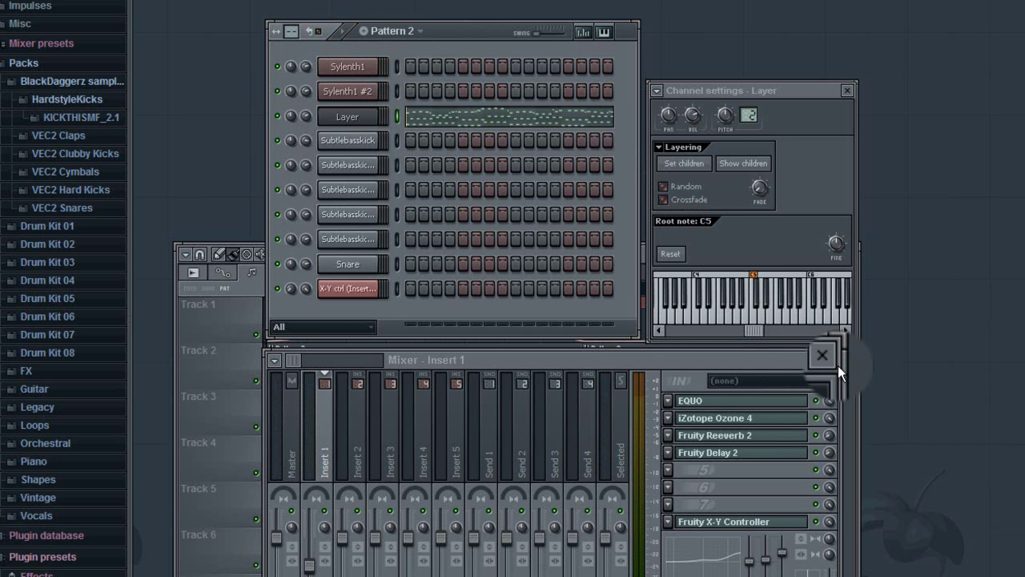
# Audition the Subtlebasskick and Subtlebasskick #2 channels at C5 and close the channel settings.
pyautogui.click(350, 146)
pyautogui.click(757, 370)
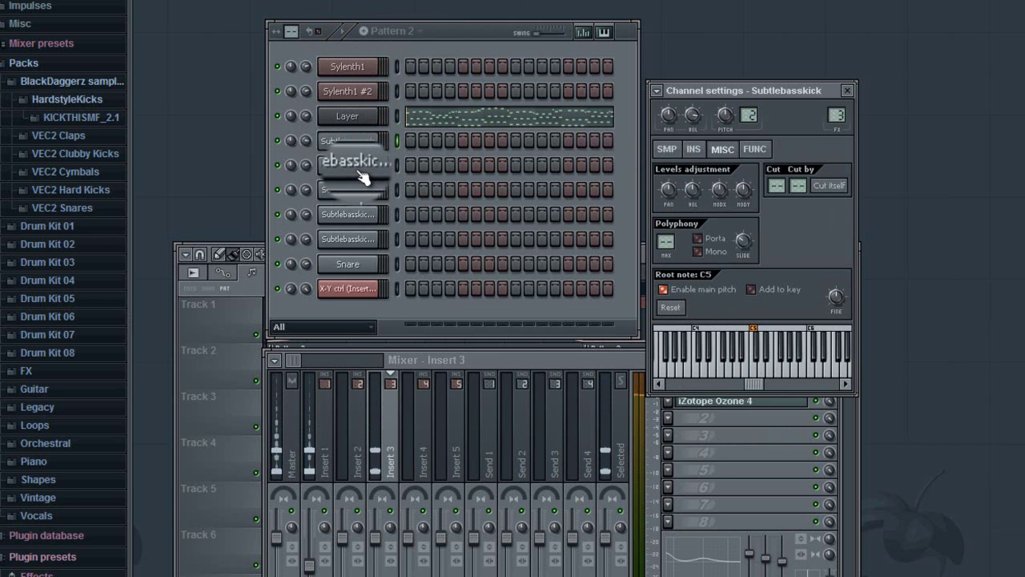
pyautogui.click(352, 165)
pyautogui.click(759, 370)
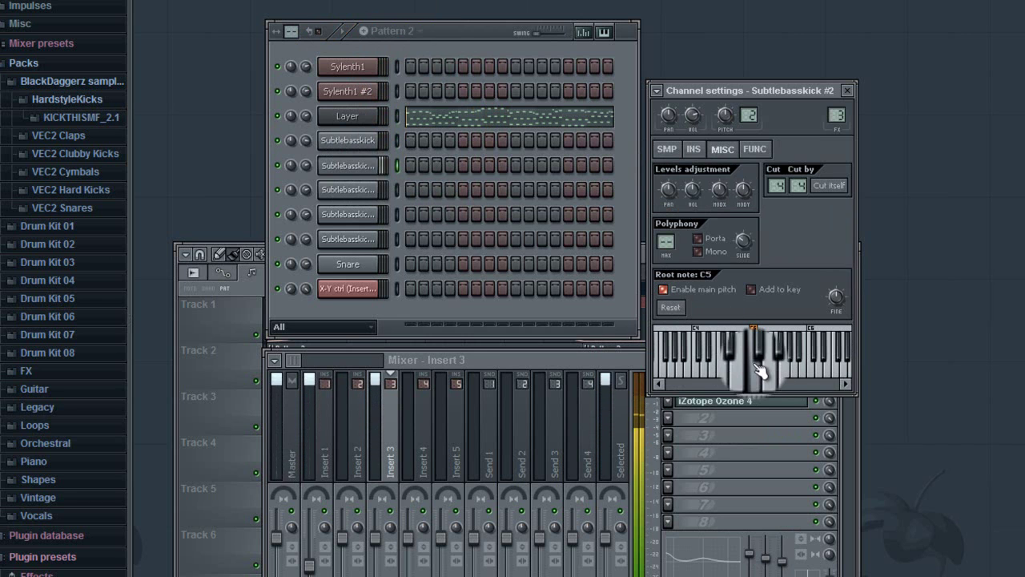
pyautogui.click(759, 370)
pyautogui.click(848, 90)
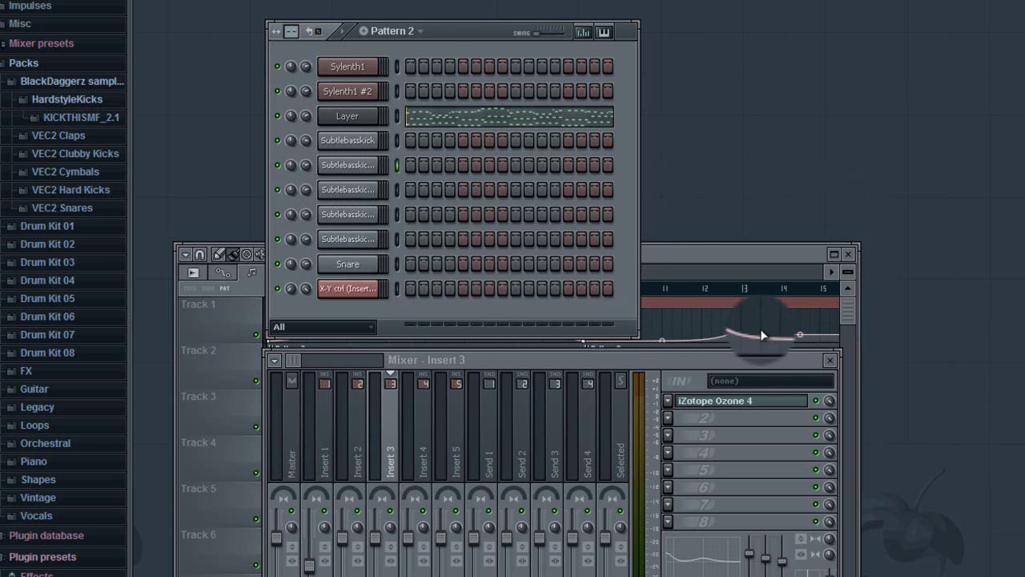
# Close the mixer and position the Playlist below the upper channels, with playback switched to song mode.
pyautogui.click(830, 360)
pyautogui.moveTo(743, 254); pyautogui.dragTo(788, 189)
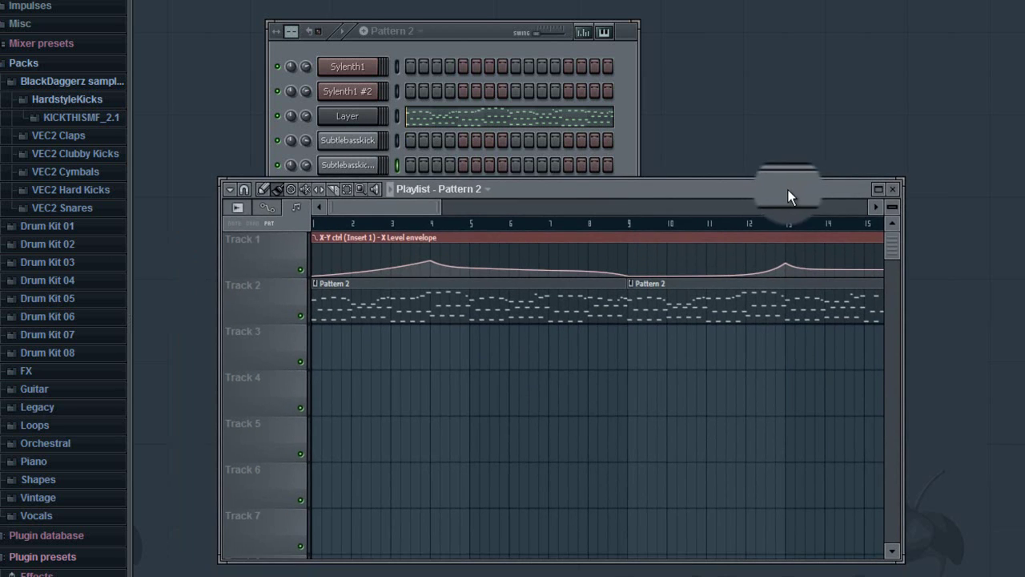
pyautogui.press('l')
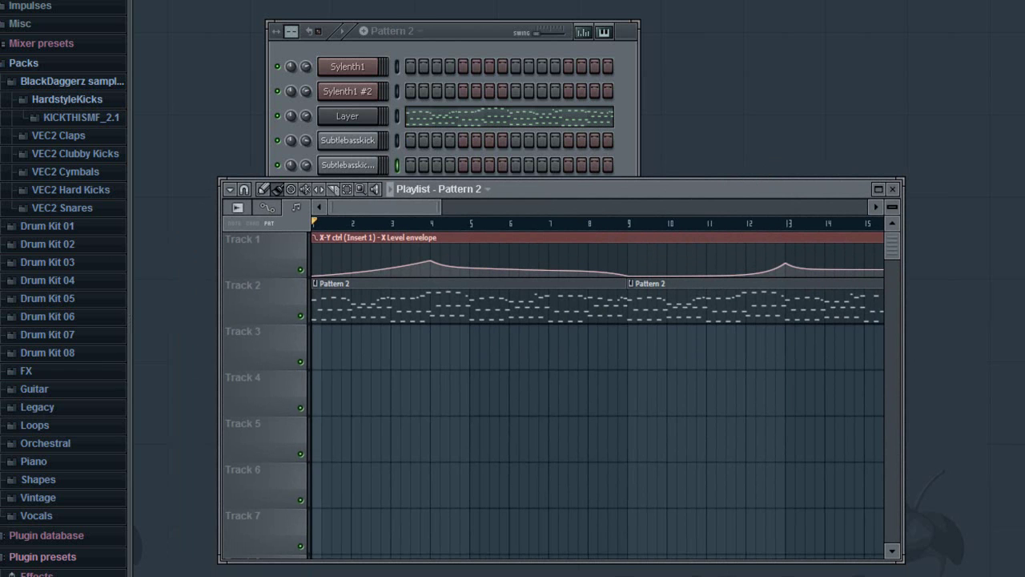
pyautogui.press('space')
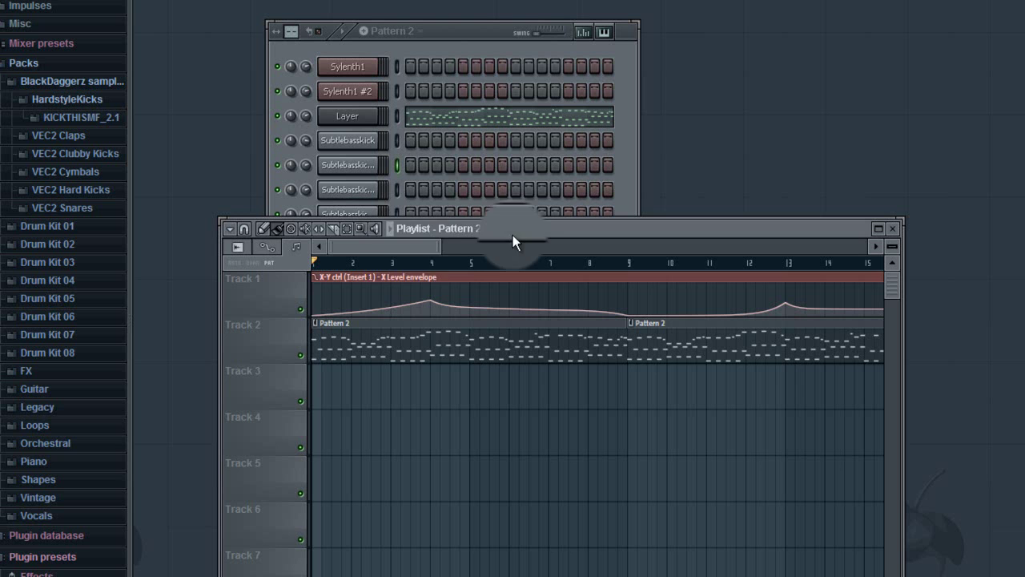
pyautogui.moveTo(405, 277)
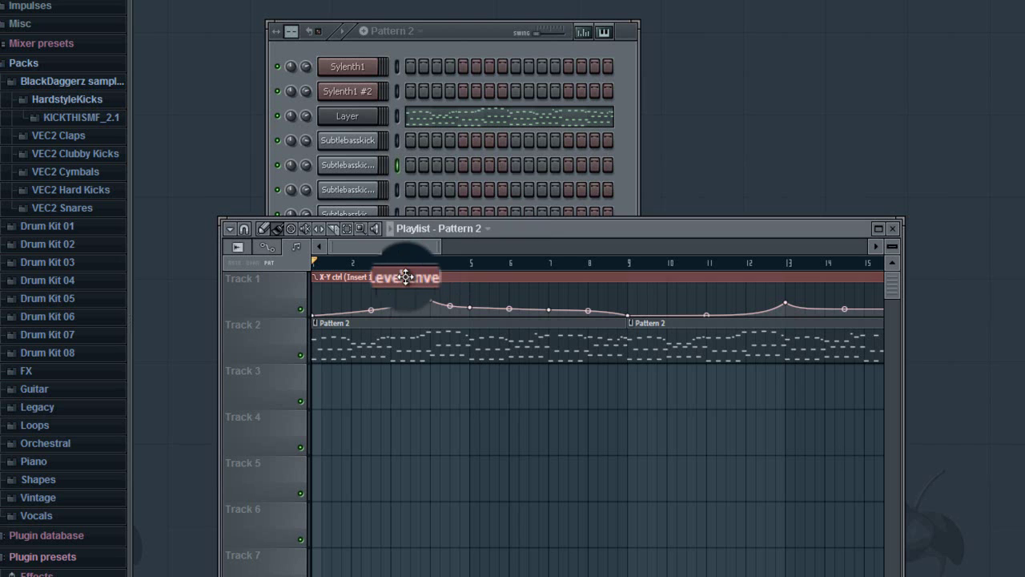
# Link the Filter Control cutoff of Sylenth1 to the internal controller X-Y ctrl (Insert 1) - X.
pyautogui.click(375, 74)
pyautogui.click(671, 149)
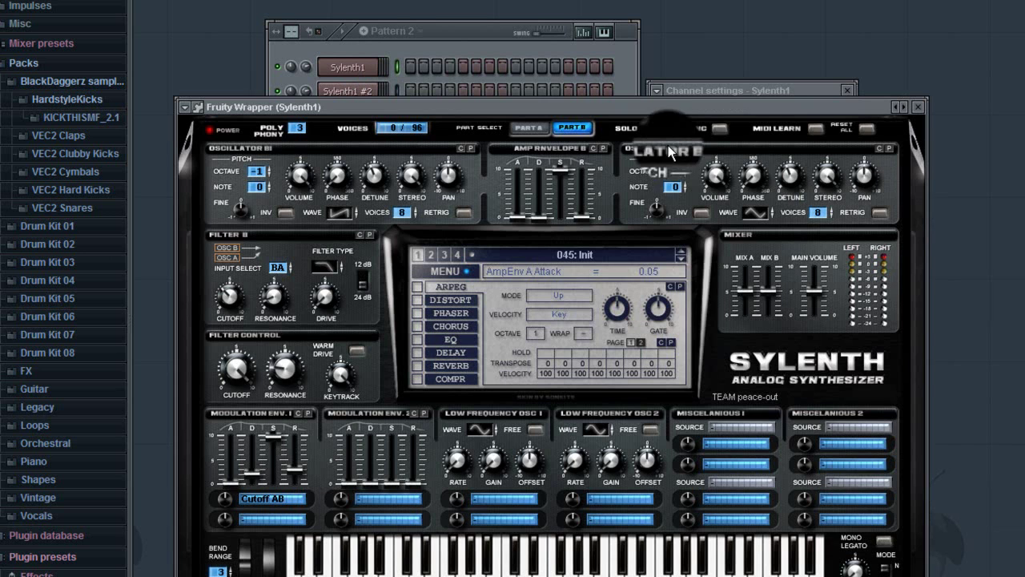
pyautogui.moveTo(250, 371); pyautogui.dragTo(242, 330)
pyautogui.click(134, 1)
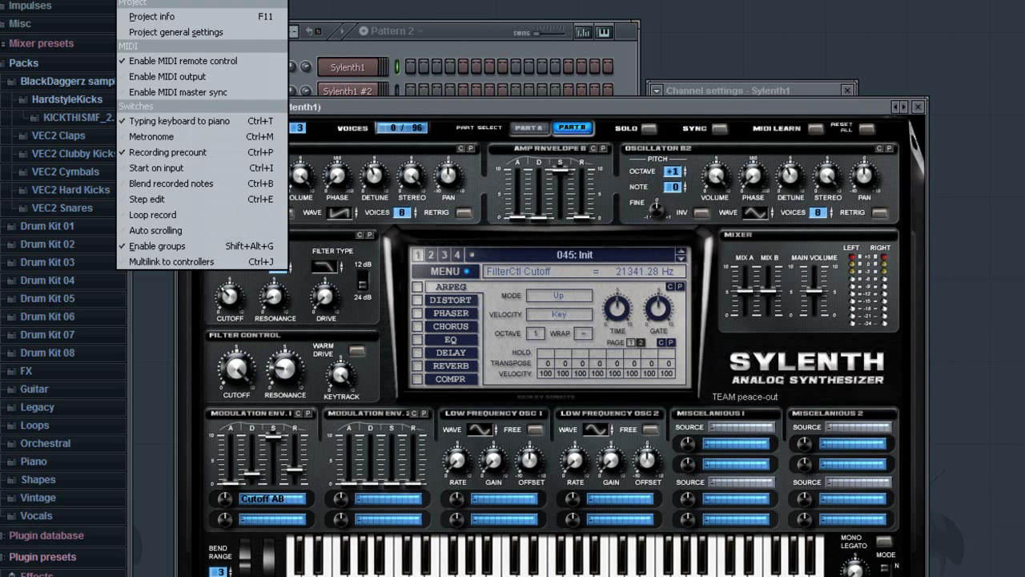
pyautogui.moveTo(173, 0)
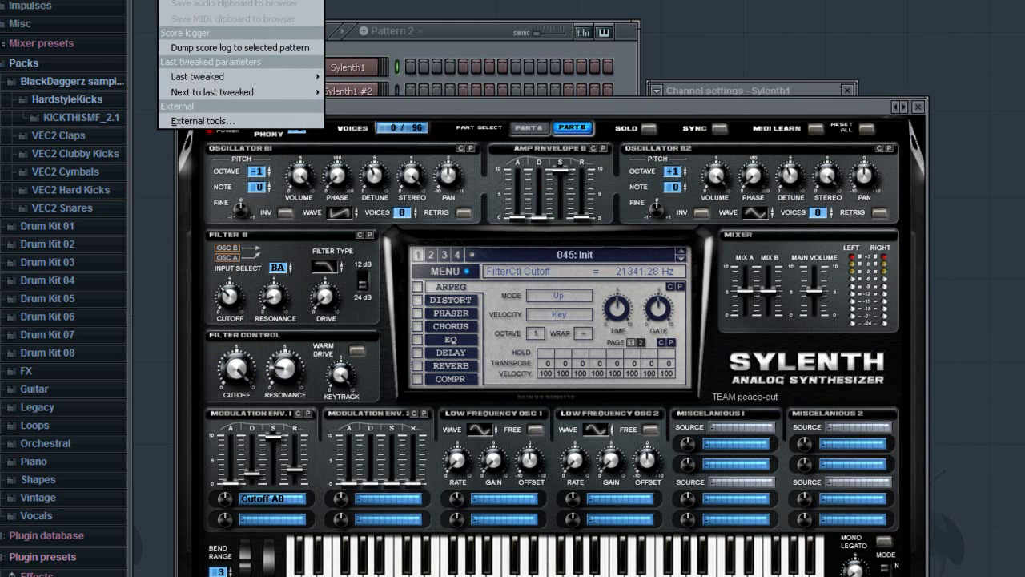
pyautogui.moveTo(271, 77)
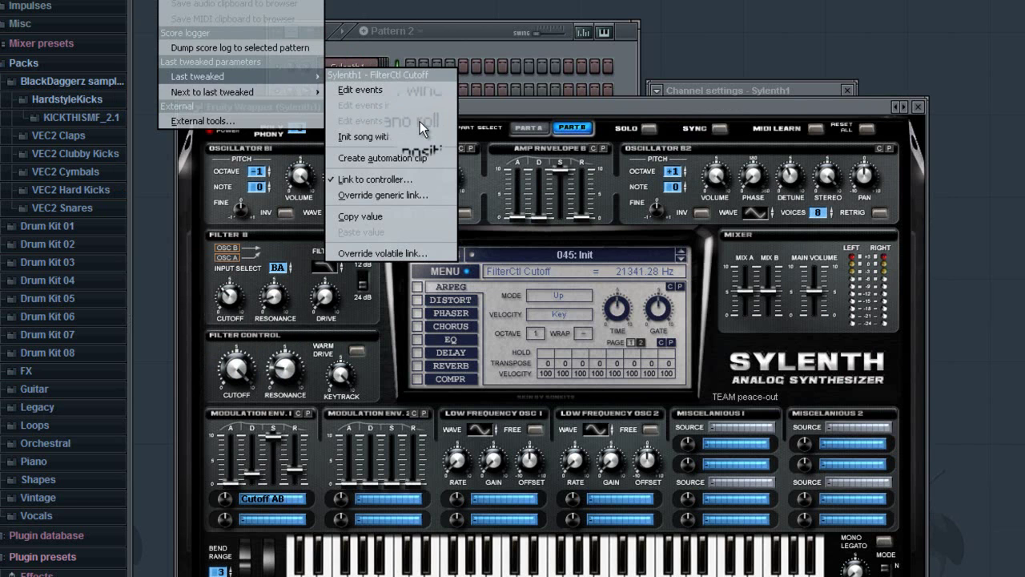
pyautogui.click(420, 181)
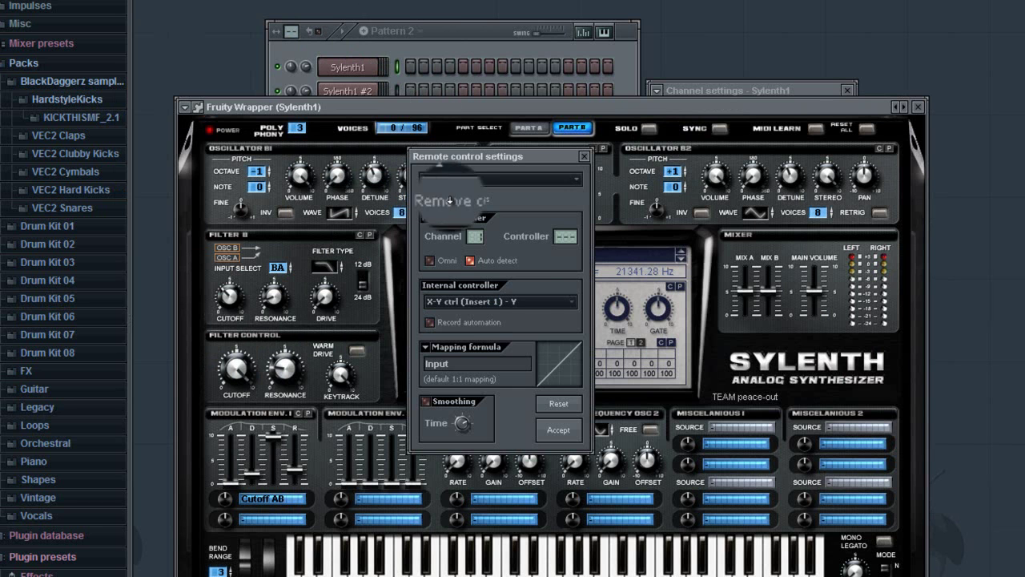
pyautogui.click(559, 303)
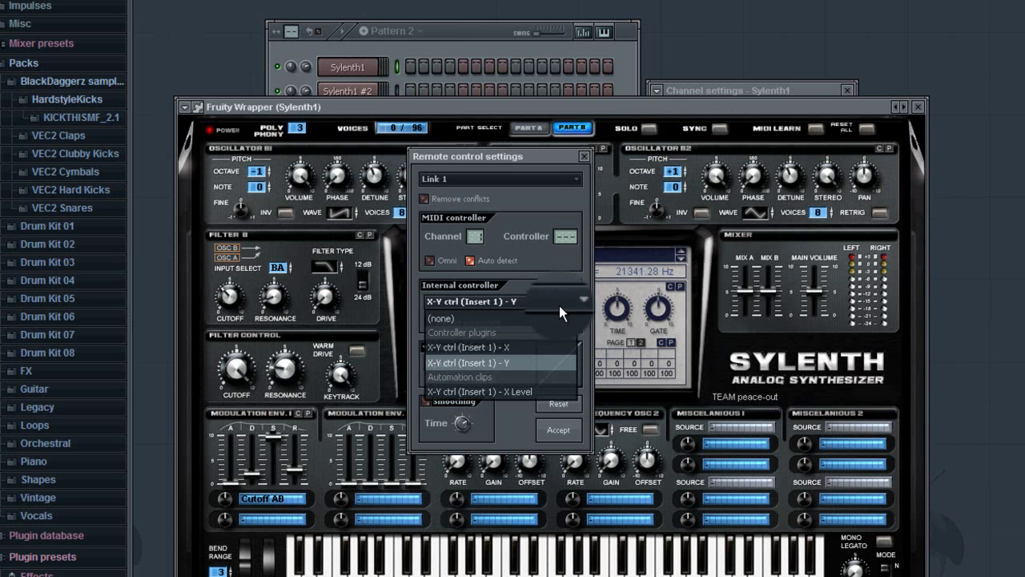
pyautogui.click(554, 349)
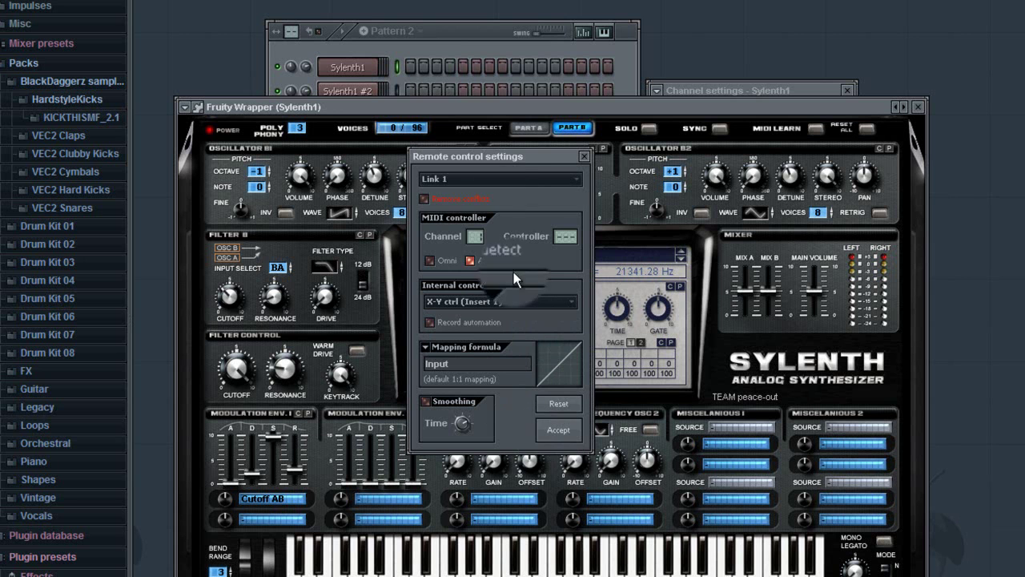
pyautogui.click(511, 180)
pyautogui.click(513, 181)
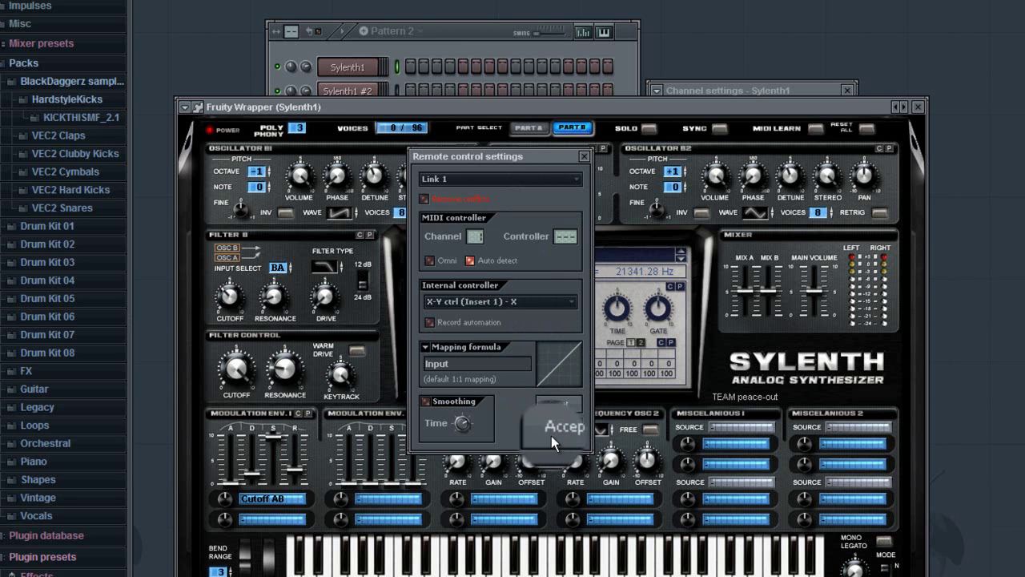
pyautogui.click(551, 436)
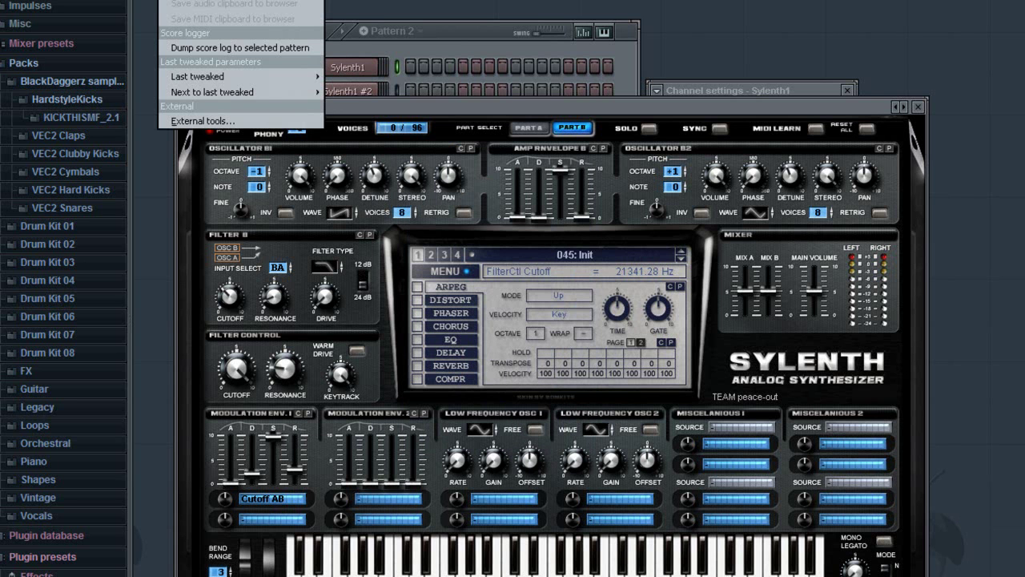
# Link the Filter Control cutoff of Sylenth1 #2 to the internal controller X-Y ctrl (Insert 1) - X and close the plugin window.
pyautogui.click(918, 107)
pyautogui.click(337, 90)
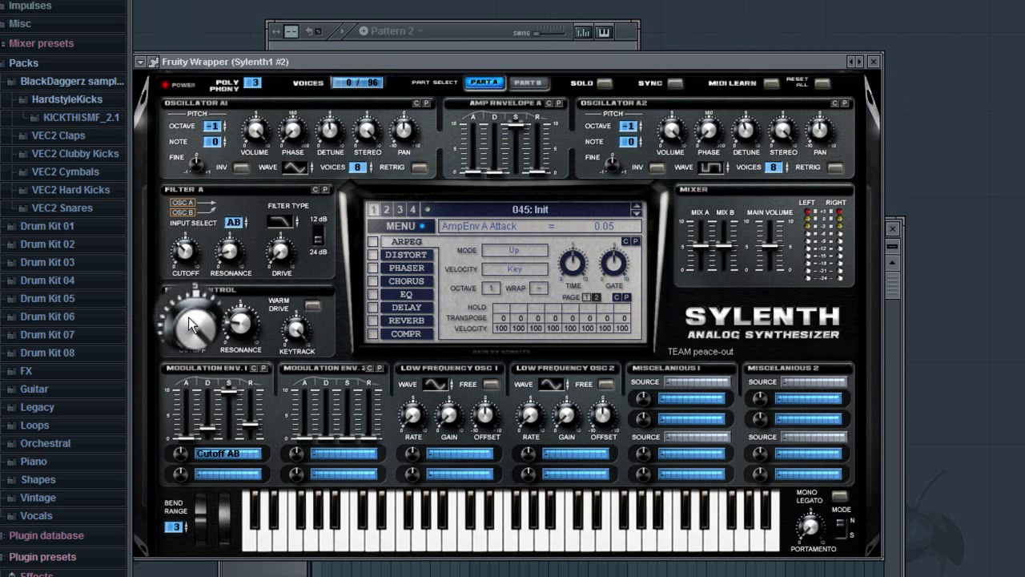
pyautogui.moveTo(189, 317); pyautogui.dragTo(193, 298)
pyautogui.click(135, 1)
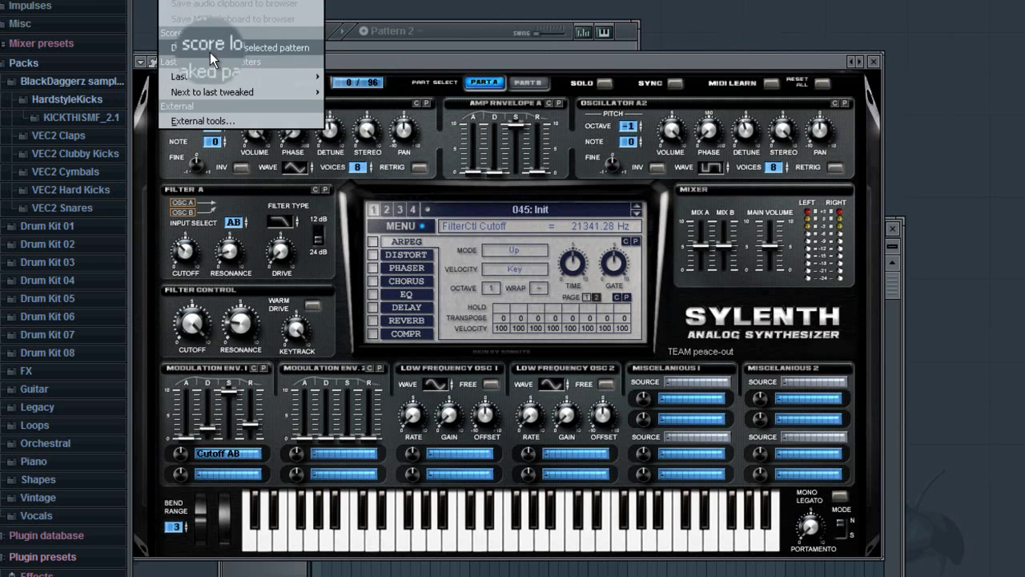
pyautogui.moveTo(223, 72)
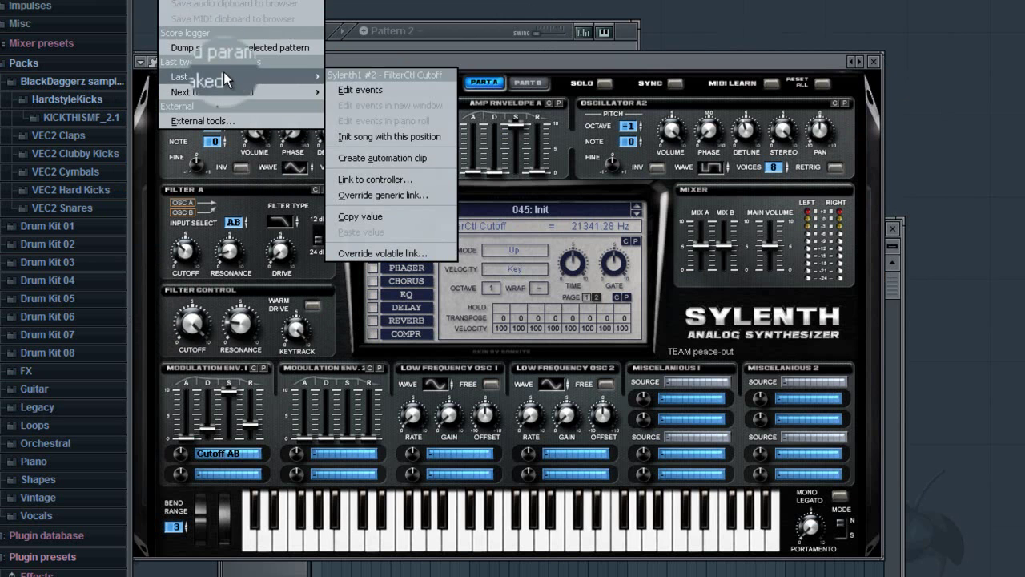
pyautogui.click(422, 177)
pyautogui.click(496, 302)
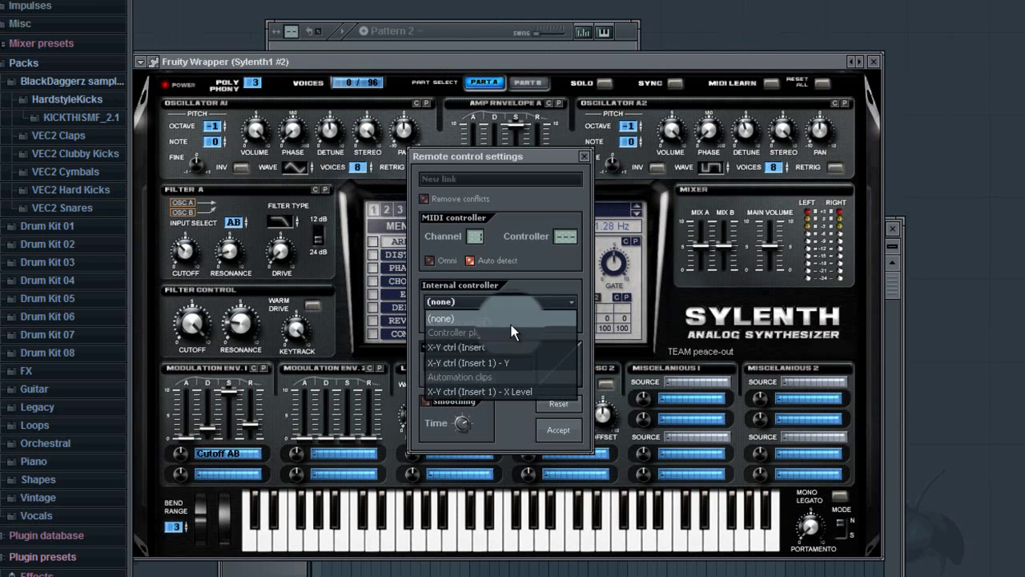
pyautogui.click(511, 325)
pyautogui.click(567, 431)
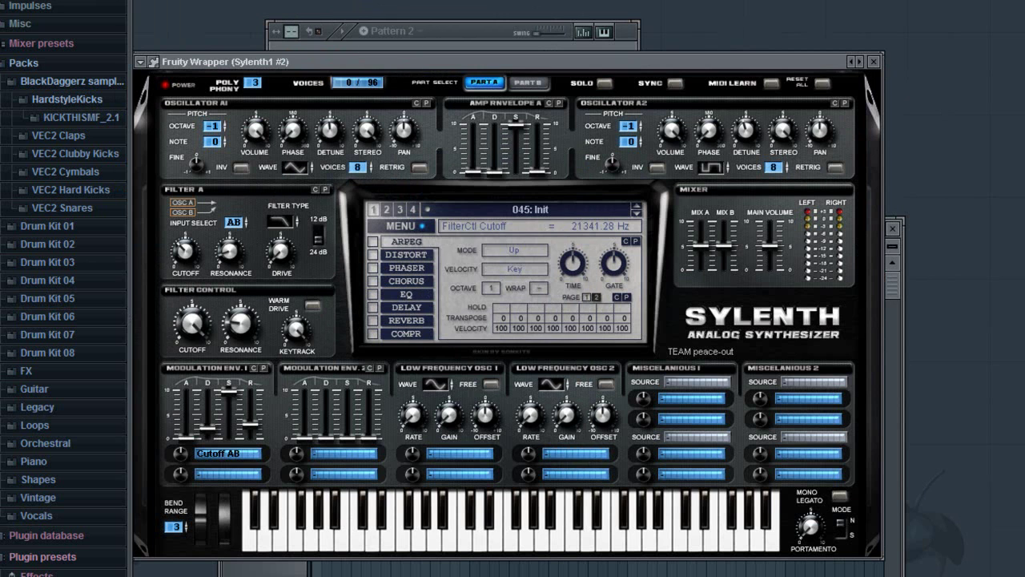
pyautogui.click(873, 62)
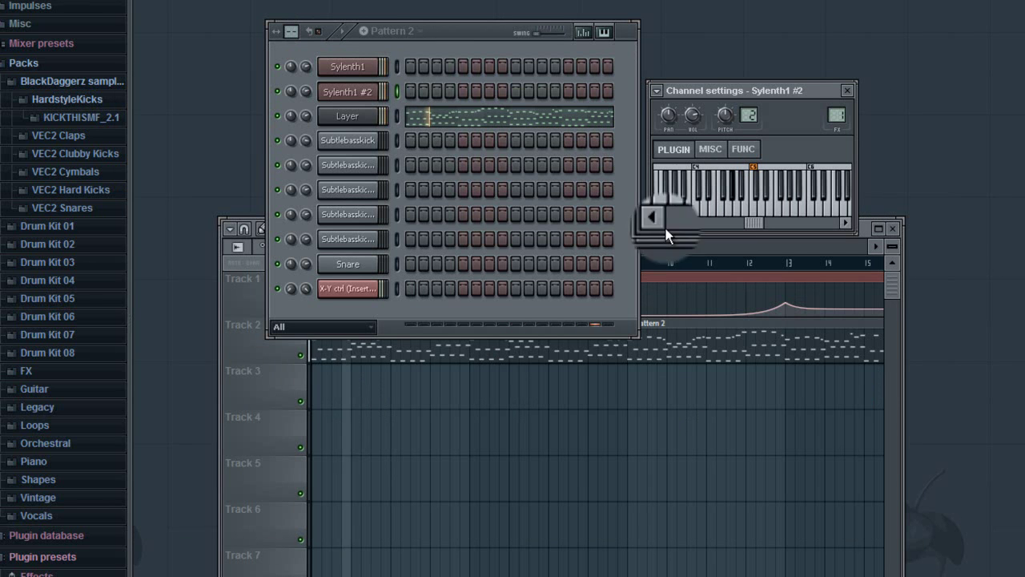
# Bring the Playlist up in front, follow playback through the envelope clip into the Pattern 1 section, and stop playback.
pyautogui.click(901, 304)
pyautogui.moveTo(599, 228); pyautogui.dragTo(593, 90)
pyautogui.moveTo(432, 109); pyautogui.dragTo(712, 96)
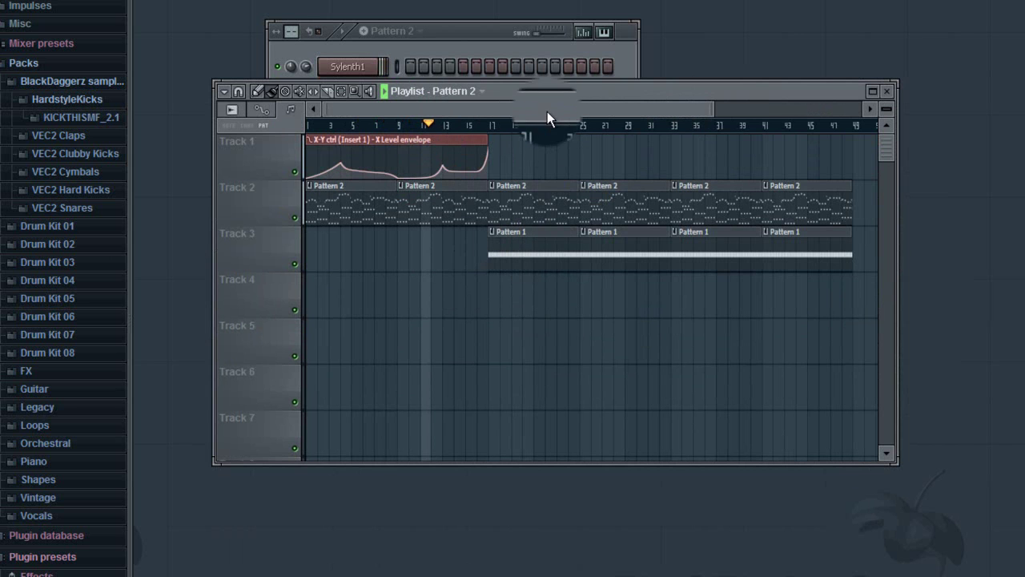
pyautogui.moveTo(546, 111); pyautogui.dragTo(589, 112)
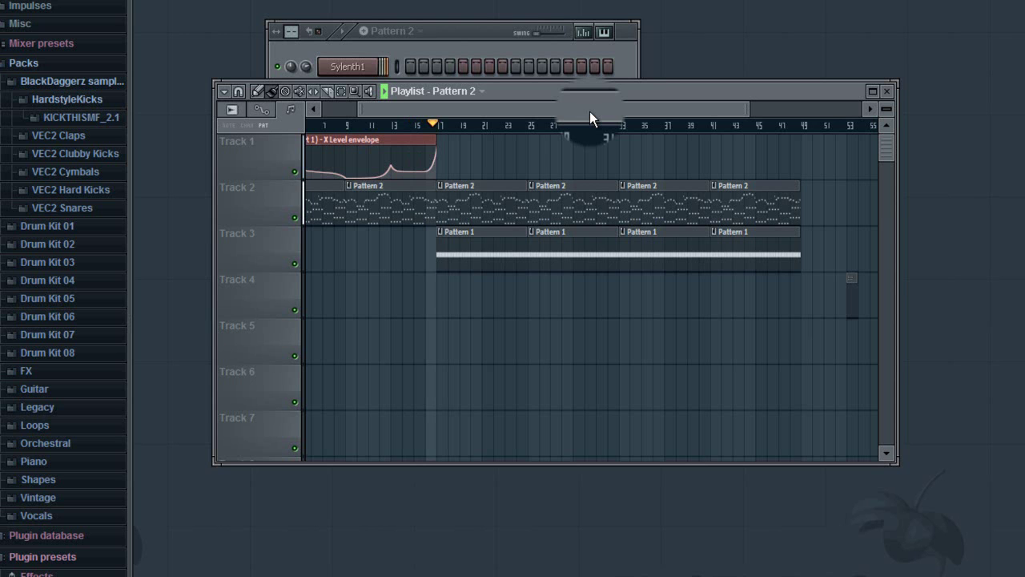
pyautogui.moveTo(589, 112); pyautogui.dragTo(619, 110)
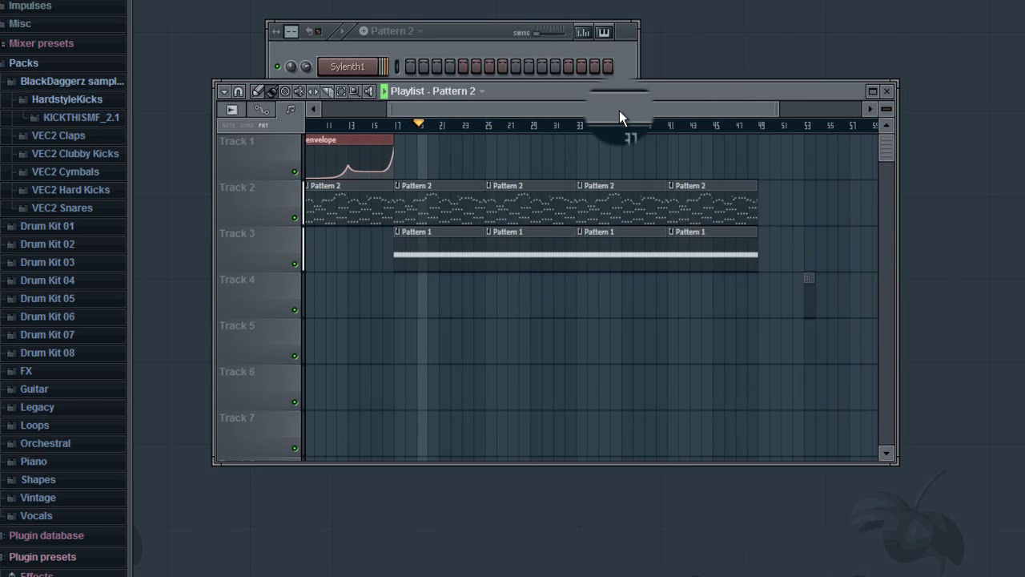
pyautogui.click(510, 170)
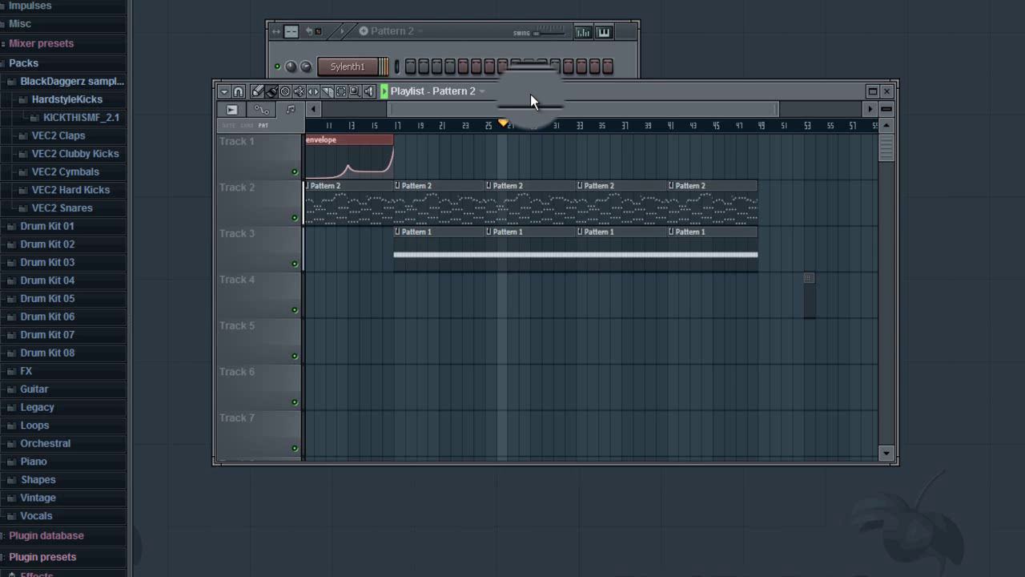
pyautogui.moveTo(523, 106); pyautogui.dragTo(561, 107)
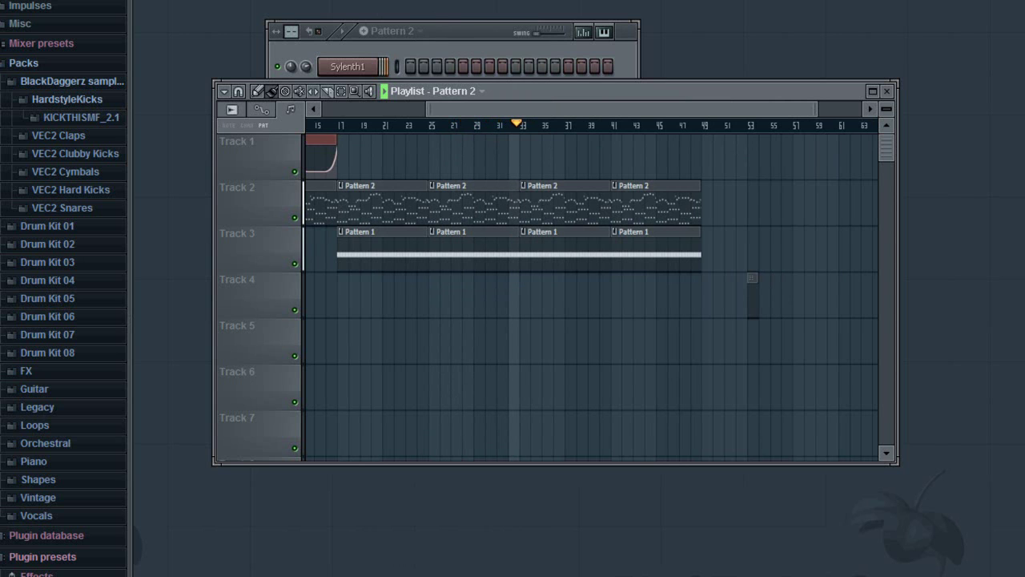
pyautogui.press('space')
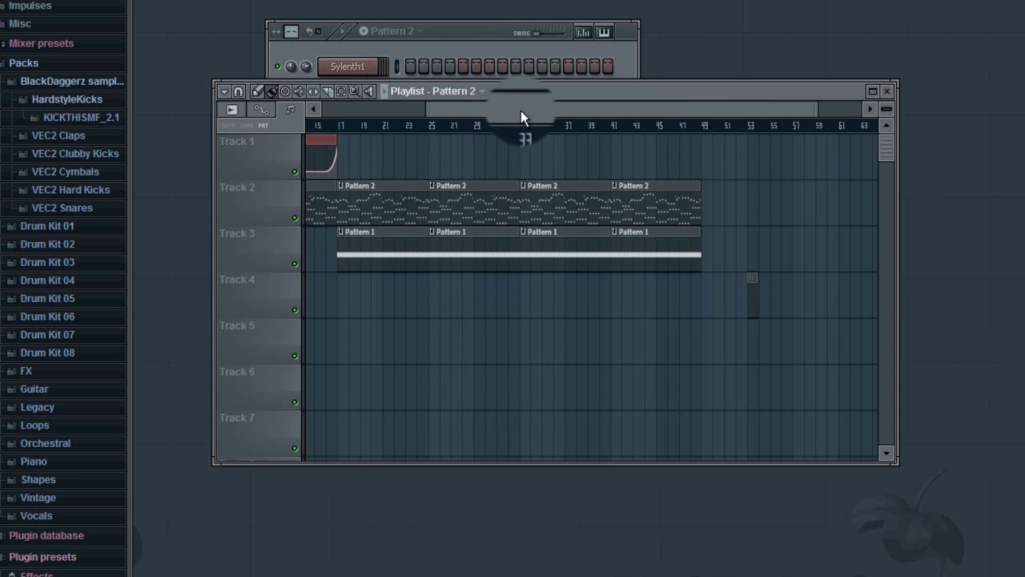
# Return the Playlist view to the song's start, move its window back below the upper channels, and show a longer stretch of the timeline.
pyautogui.moveTo(521, 111); pyautogui.dragTo(333, 123)
pyautogui.moveTo(640, 92); pyautogui.dragTo(634, 282)
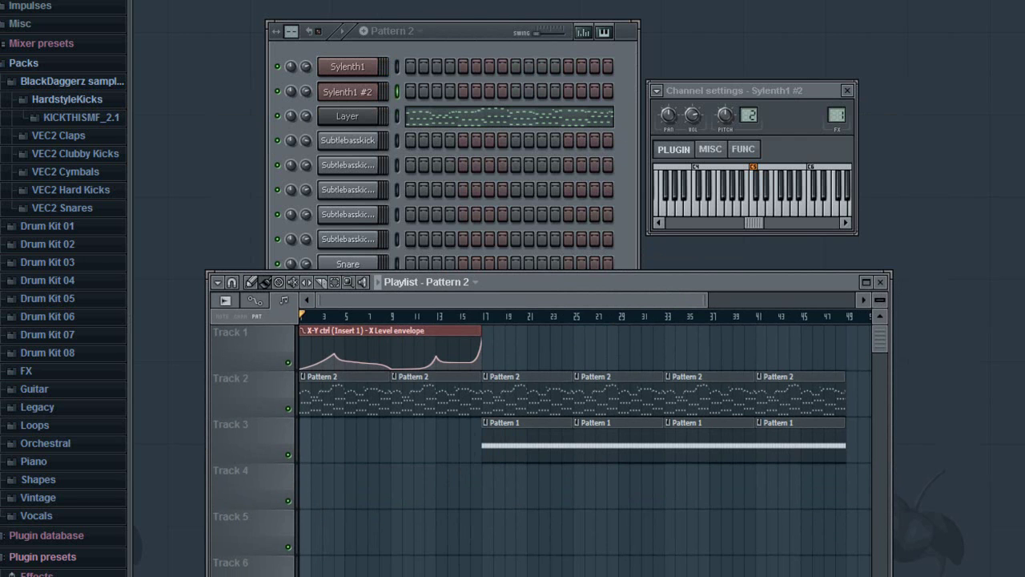
pyautogui.moveTo(705, 298); pyautogui.dragTo(705, 320)
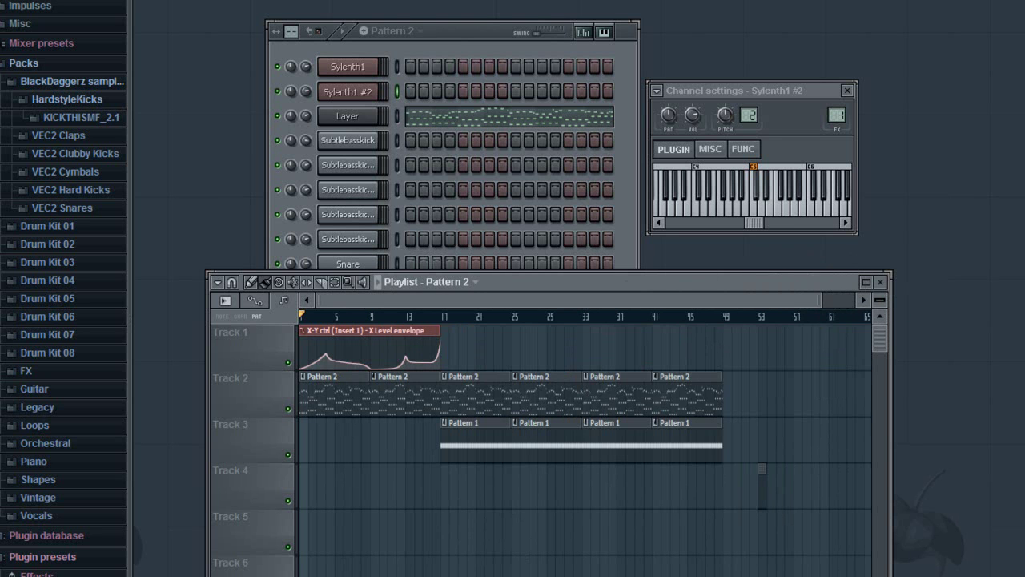